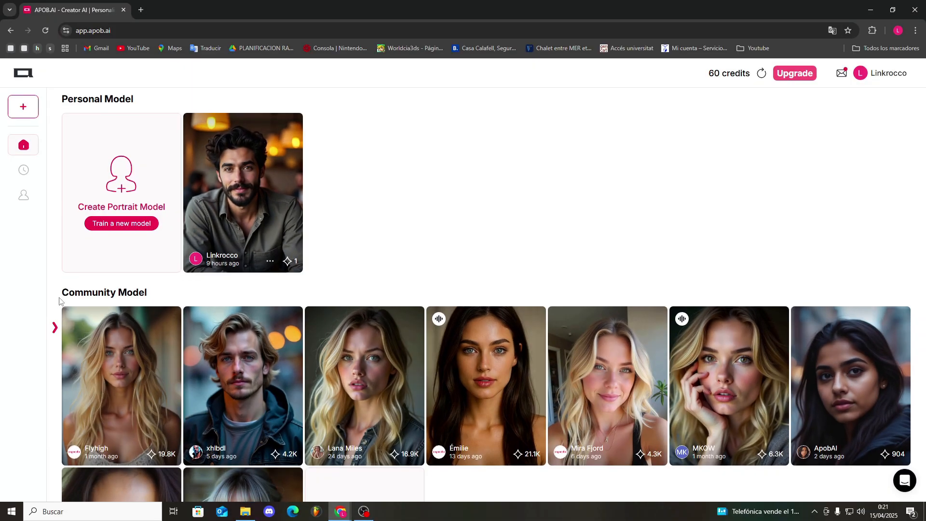
Browse the community models, view the page of the blond man in the dark jacket, and return to the model overview.
{"action": "scroll", "coordinate": [98, 290], "scroll_direction": "down", "scroll_amount": 3}
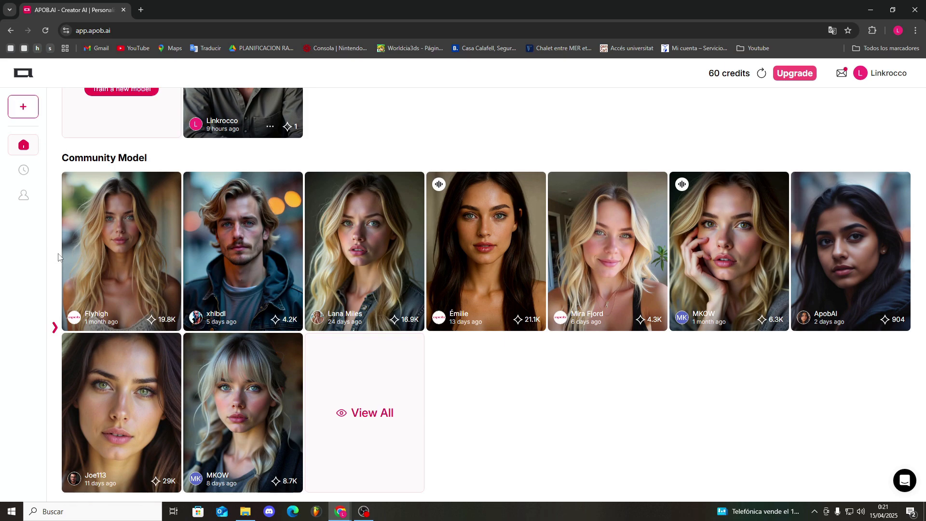
{"action": "scroll", "coordinate": [96, 255], "scroll_direction": "up", "scroll_amount": 1}
{"action": "scroll", "coordinate": [136, 248], "scroll_direction": "down", "scroll_amount": 1}
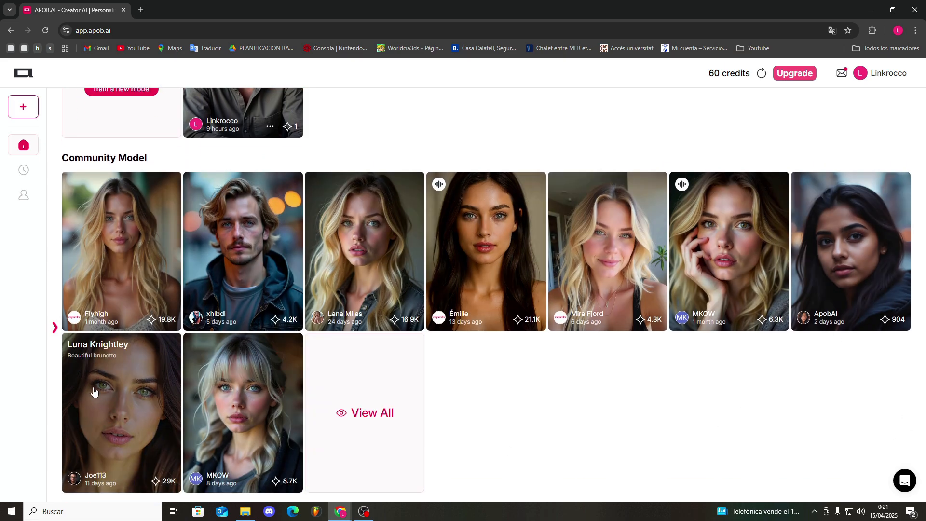
{"action": "left_click", "coordinate": [222, 258]}
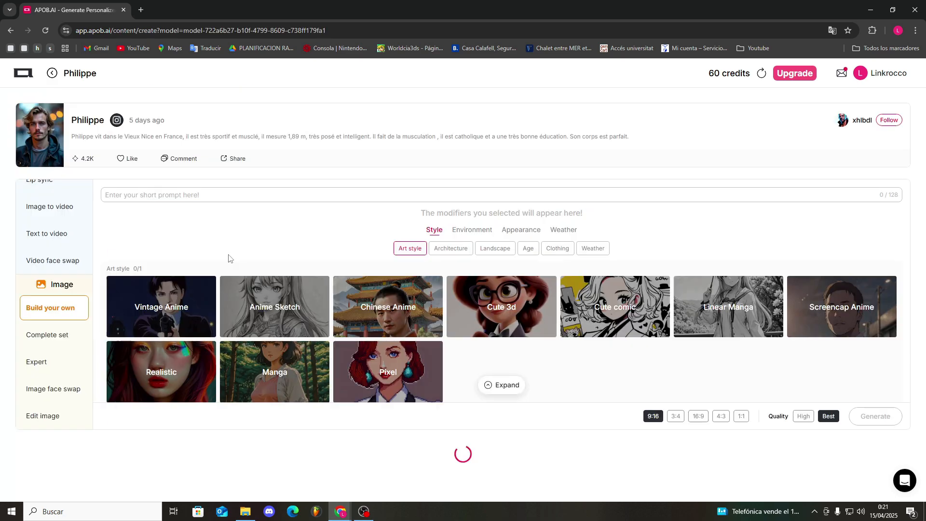
{"action": "left_click", "coordinate": [52, 73]}
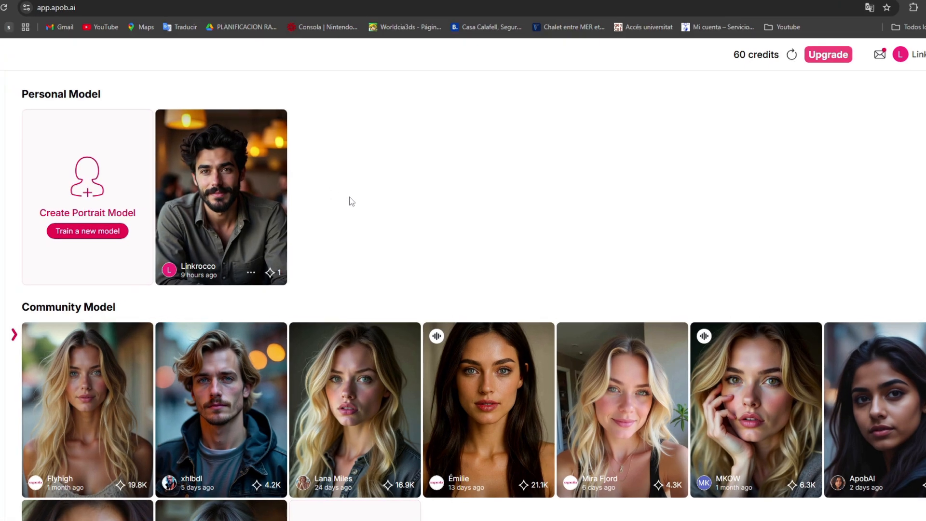
Open the first community model, the woman with long blonde hair, and look through its video and image tools.
{"action": "scroll", "coordinate": [471, 472], "scroll_direction": "down", "scroll_amount": 2}
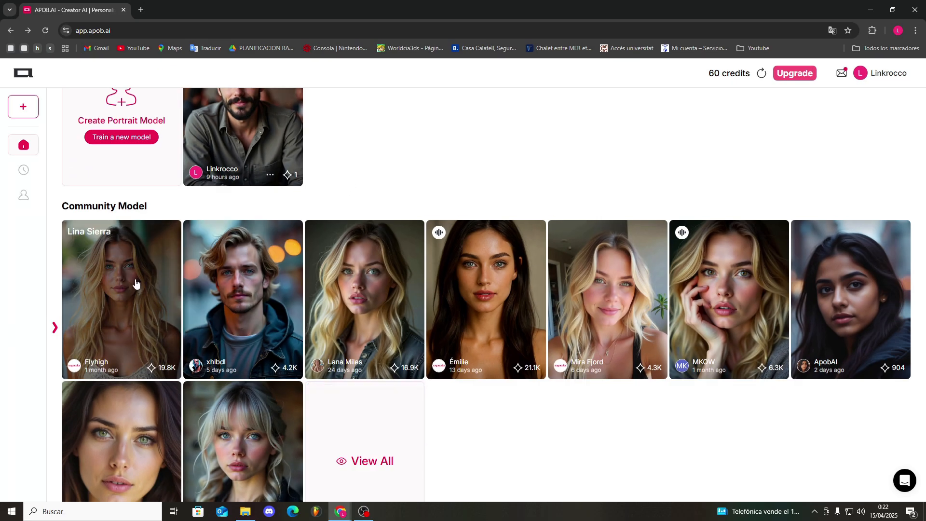
{"action": "left_click", "coordinate": [136, 284]}
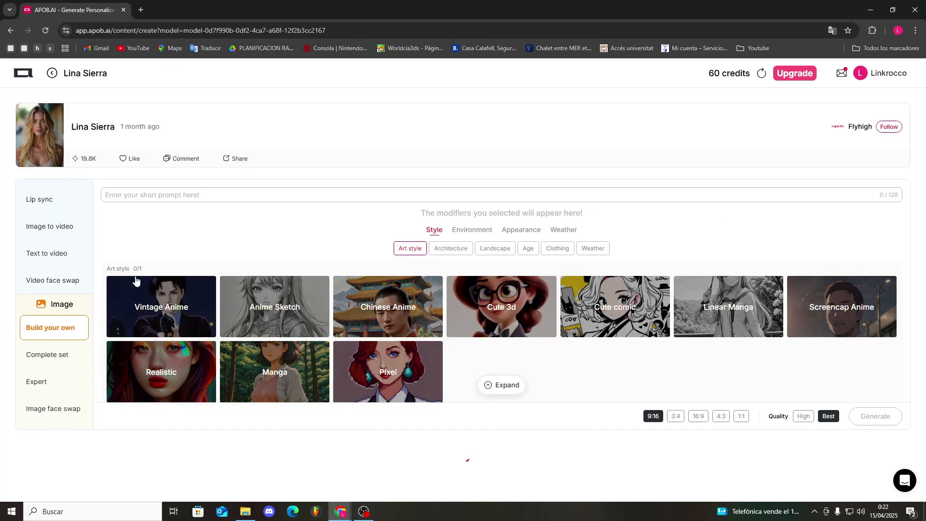
{"action": "scroll", "coordinate": [39, 222], "scroll_direction": "up", "scroll_amount": 3}
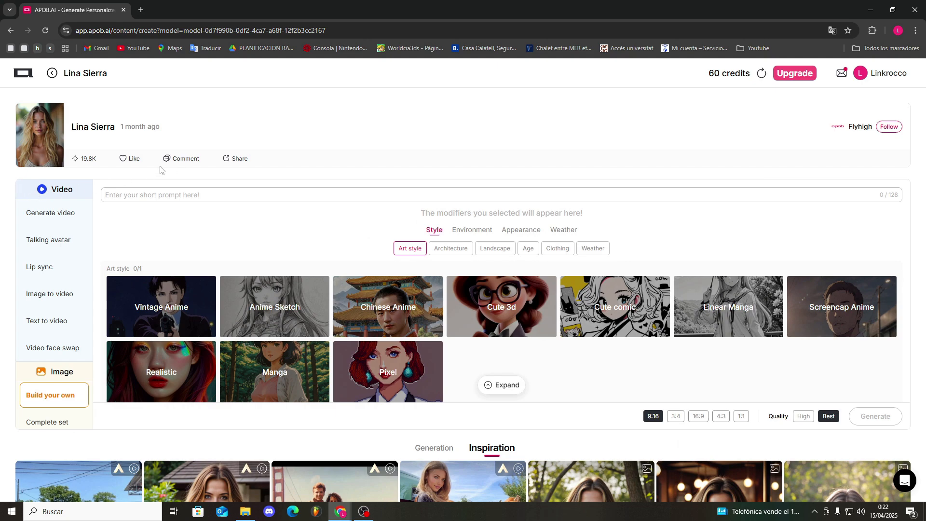
{"action": "scroll", "coordinate": [43, 304], "scroll_direction": "down", "scroll_amount": 2}
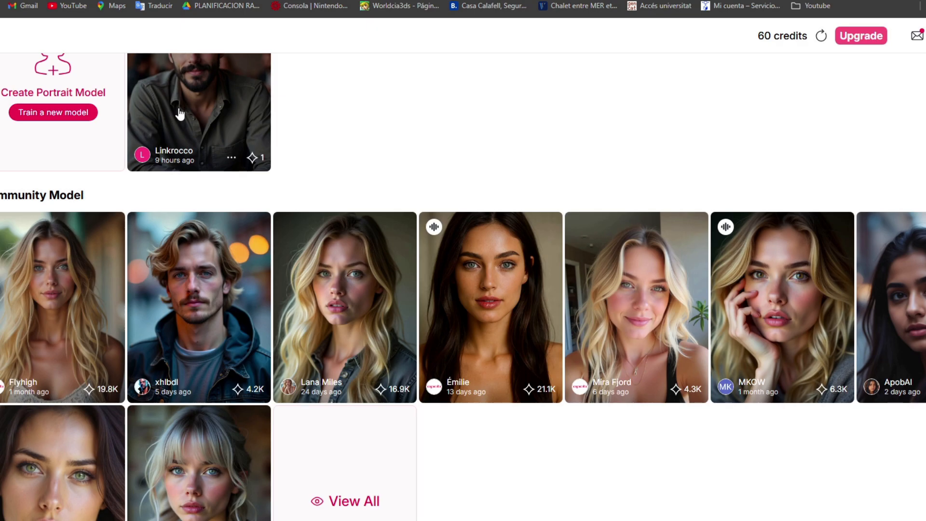
Open the personal model of the bearded man and look through its video and image tools.
{"action": "left_click", "coordinate": [180, 114]}
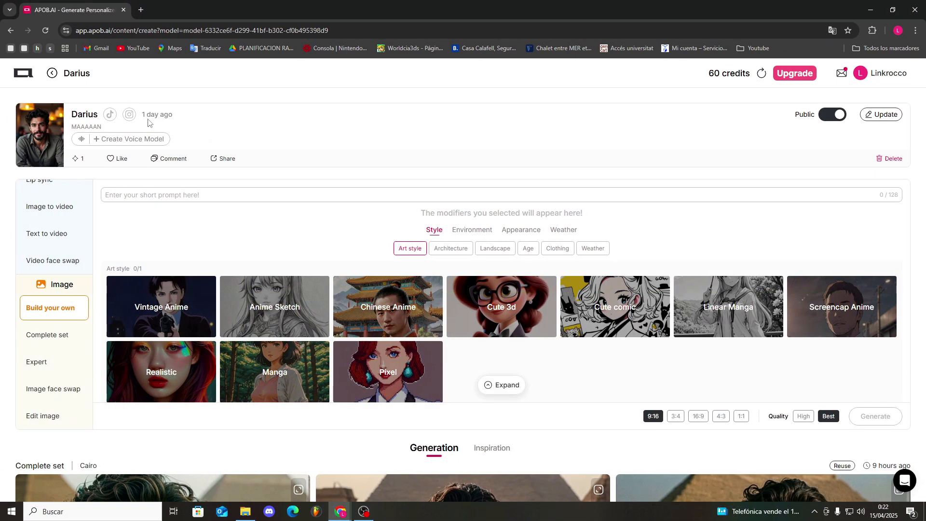
{"action": "scroll", "coordinate": [82, 225], "scroll_direction": "up", "scroll_amount": 2}
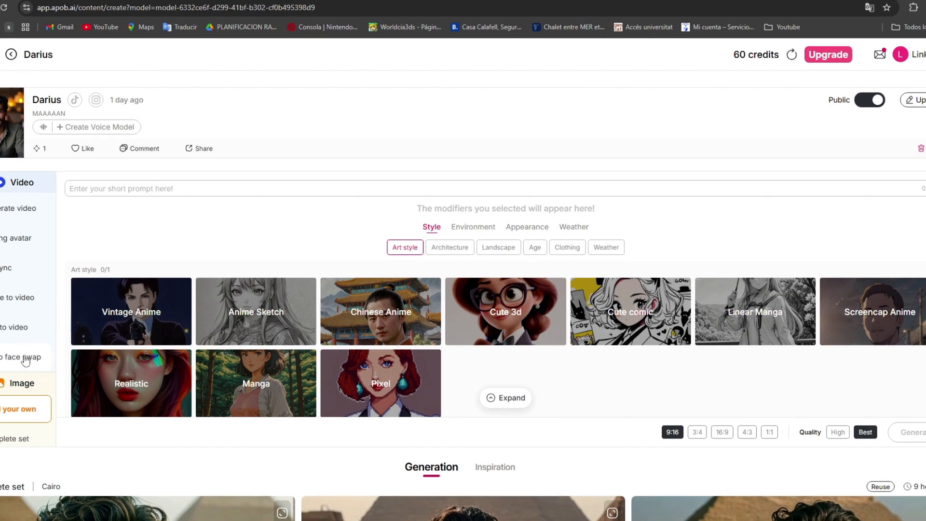
{"action": "scroll", "coordinate": [50, 341], "scroll_direction": "down", "scroll_amount": 2}
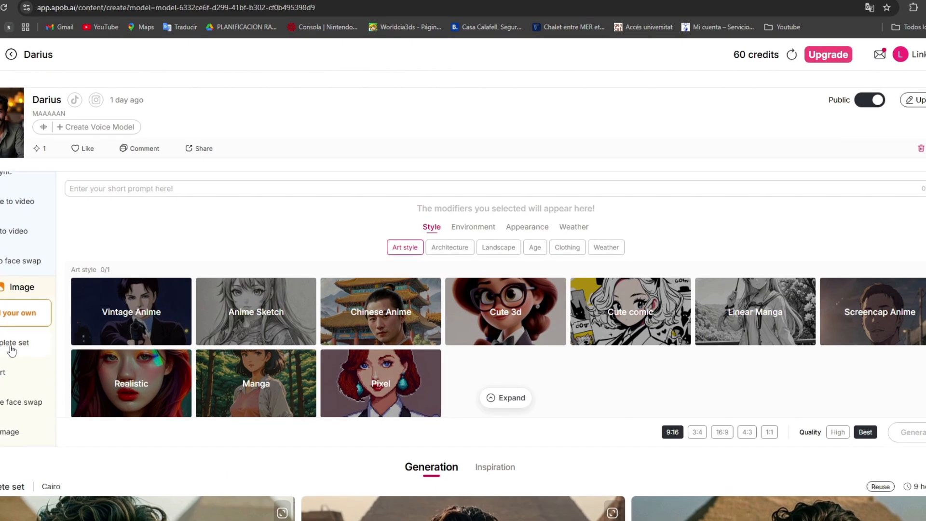
Show the Complete set image presets for the personal model and browse the Travel and Trending sets.
{"action": "left_click", "coordinate": [8, 349]}
{"action": "left_click", "coordinate": [10, 317]}
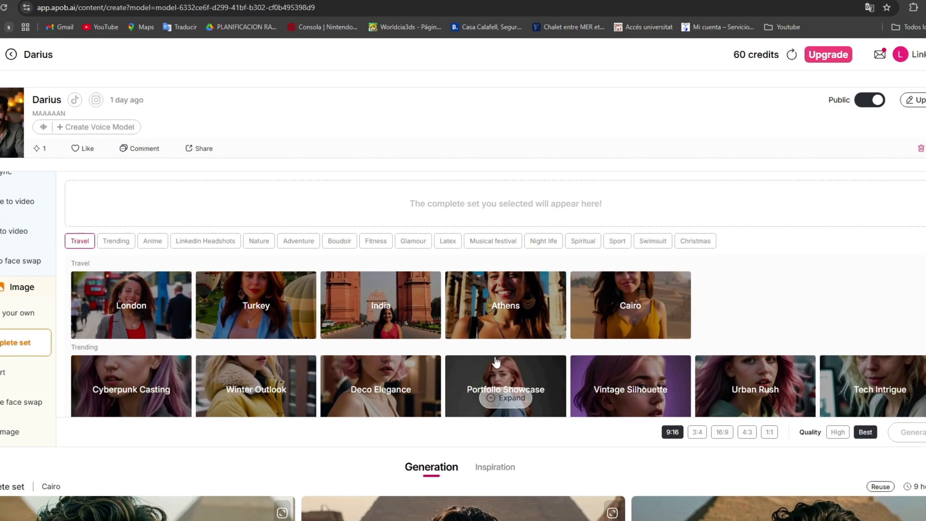
{"action": "scroll", "coordinate": [290, 367], "scroll_direction": "down", "scroll_amount": 2}
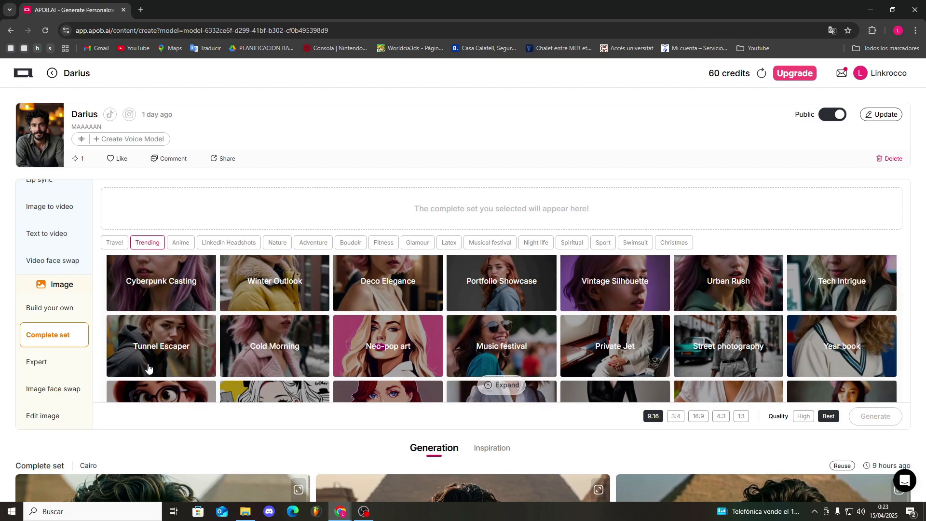
{"action": "scroll", "coordinate": [193, 357], "scroll_direction": "up", "scroll_amount": 3}
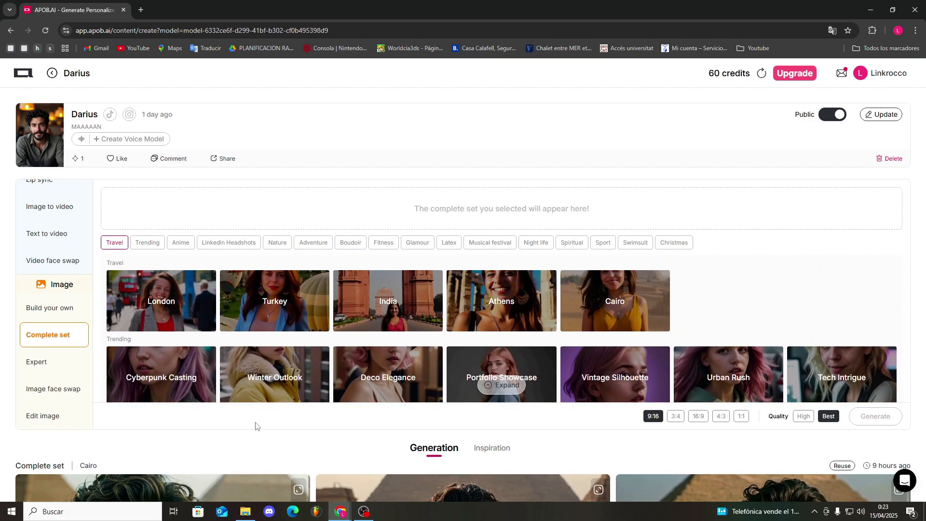
View the Expert and Image face swap tools of the personal model, and return to the model overview.
{"action": "left_click", "coordinate": [52, 361]}
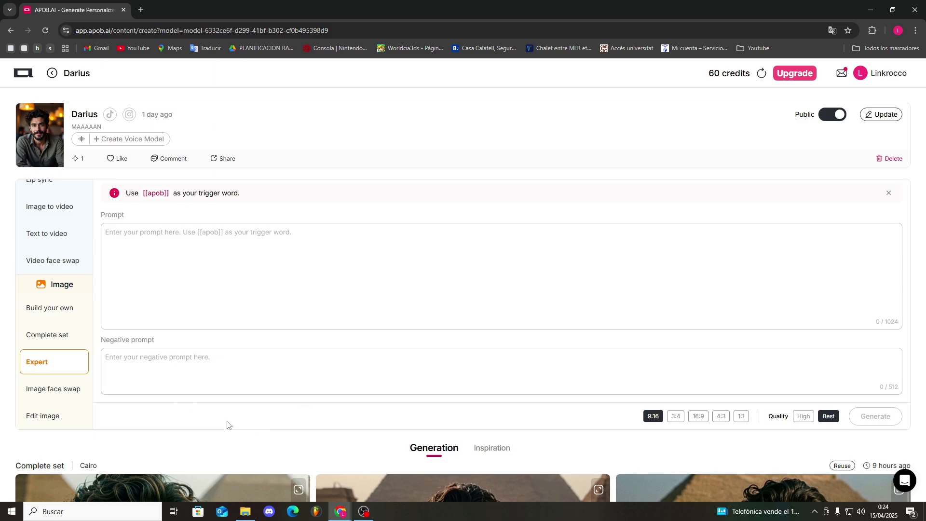
{"action": "left_click", "coordinate": [48, 391]}
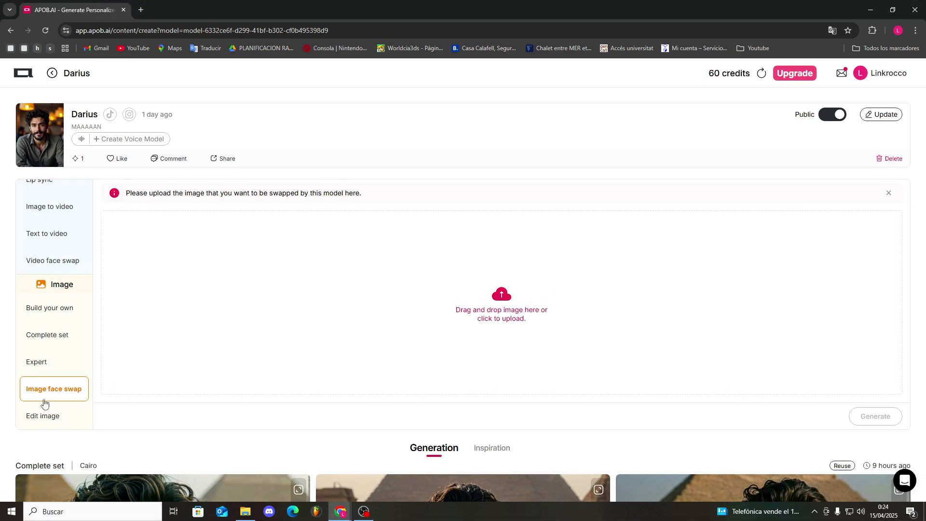
{"action": "scroll", "coordinate": [68, 376], "scroll_direction": "up", "scroll_amount": 3}
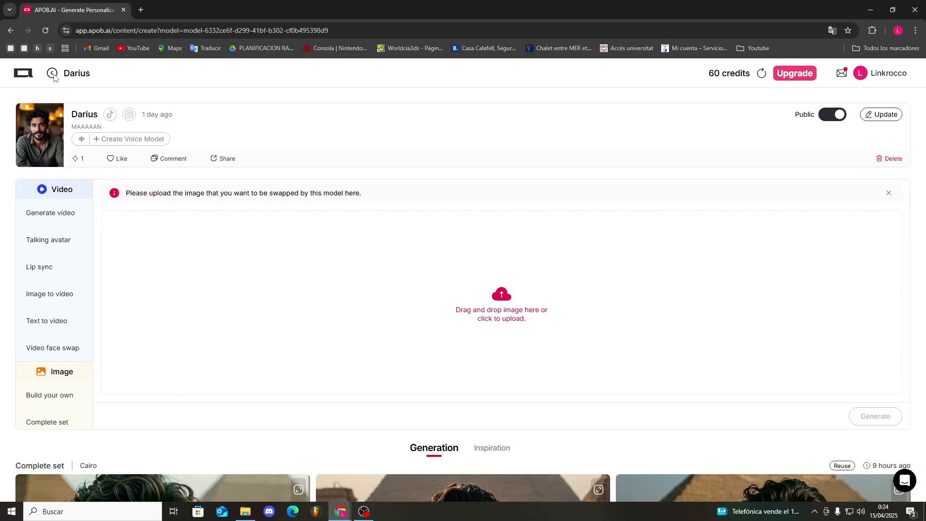
{"action": "left_click", "coordinate": [52, 73]}
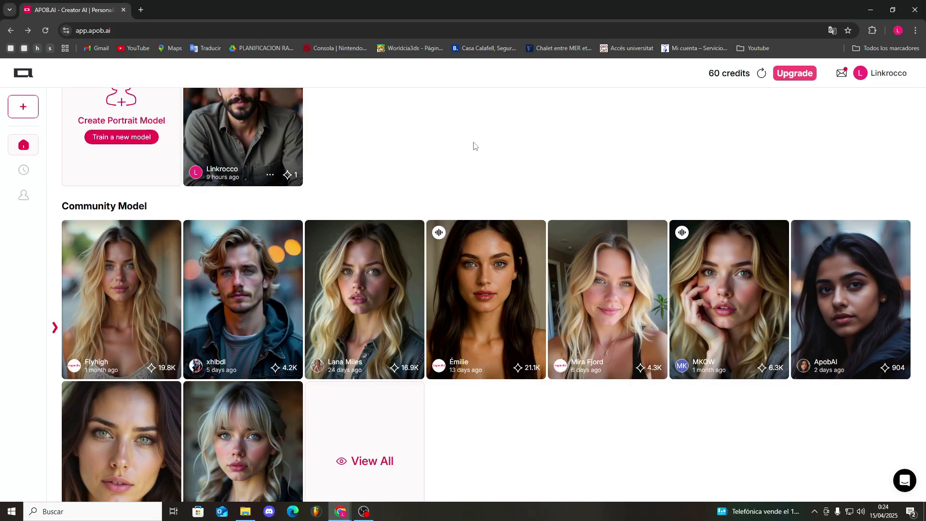
View the history of created models and contents, and open the profile section.
{"action": "scroll", "coordinate": [244, 190], "scroll_direction": "up", "scroll_amount": 1}
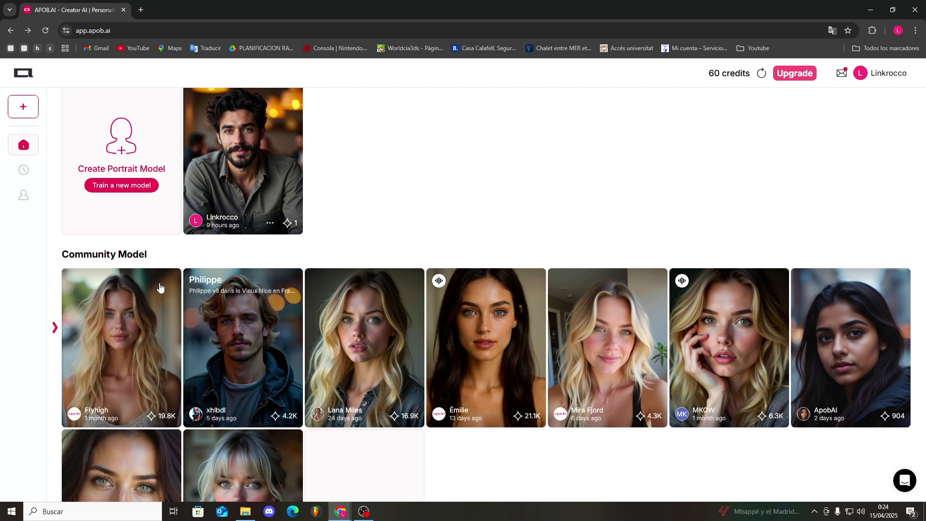
{"action": "left_click", "coordinate": [27, 173]}
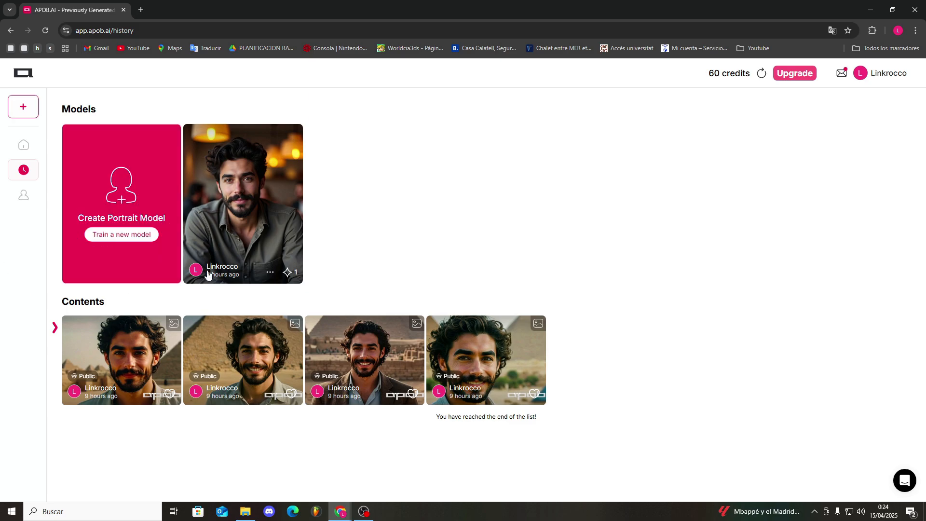
{"action": "left_click", "coordinate": [22, 196]}
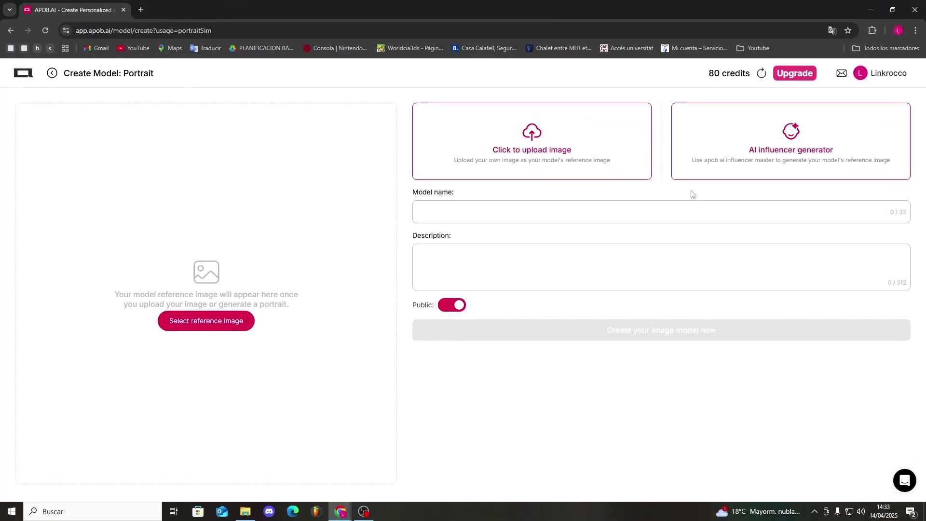
Start the AI influencer generator for the new portrait model and set the gender to Man.
{"action": "left_click", "coordinate": [731, 149]}
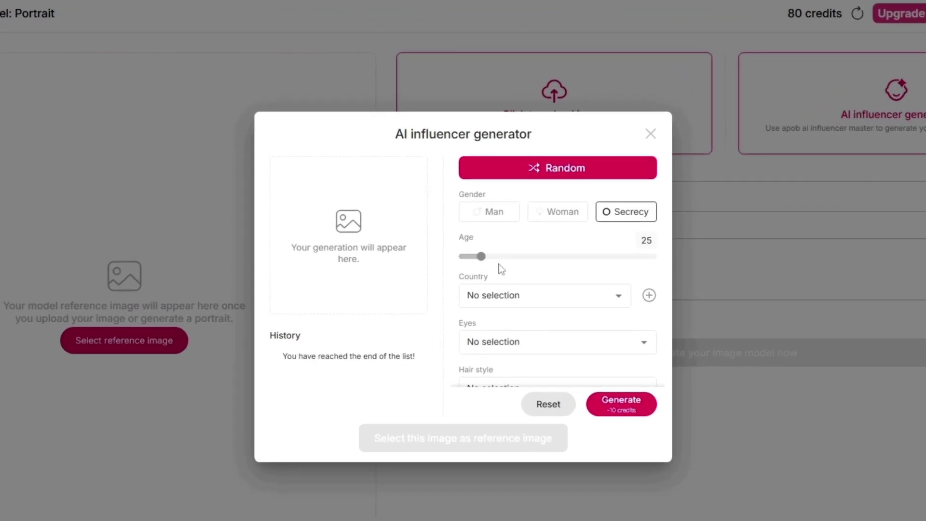
{"action": "scroll", "coordinate": [520, 271], "scroll_direction": "down", "scroll_amount": 1}
{"action": "left_click", "coordinate": [510, 242]}
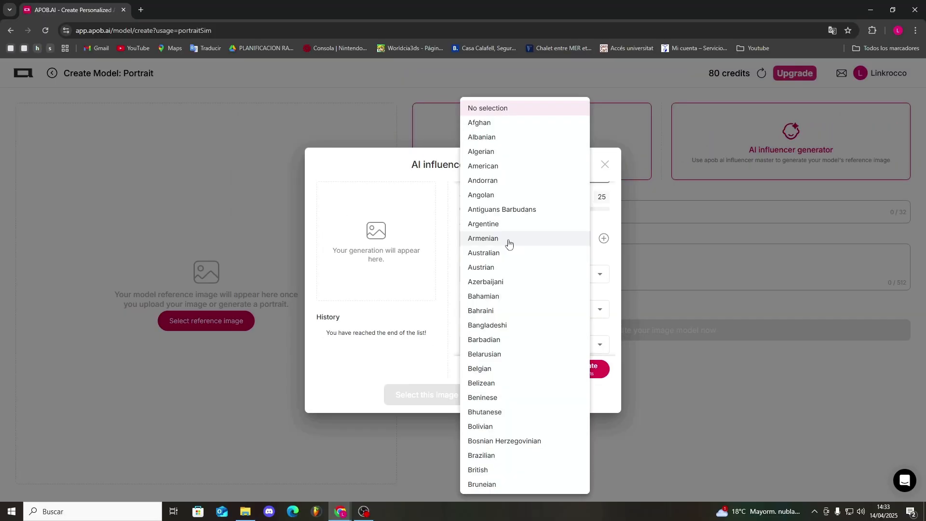
{"action": "scroll", "coordinate": [497, 237], "scroll_direction": "up", "scroll_amount": 1}
{"action": "left_click", "coordinate": [477, 226]}
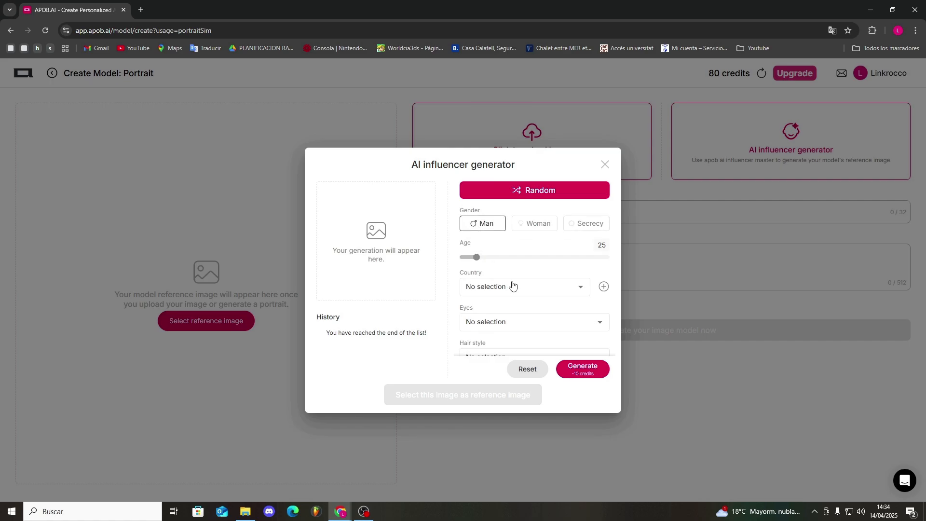
Set the influencer's country to Spanish.
{"action": "left_click", "coordinate": [514, 287]}
{"action": "scroll", "coordinate": [513, 285], "scroll_direction": "down", "scroll_amount": 18}
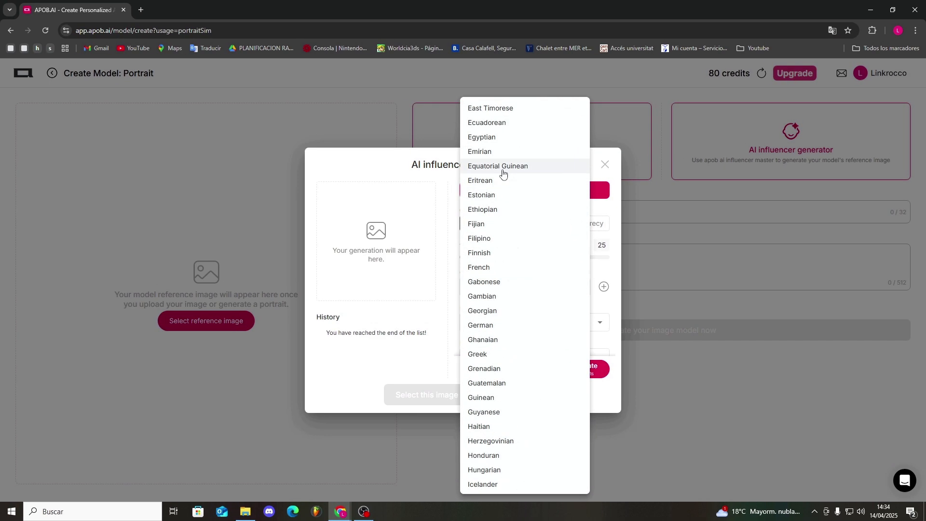
{"action": "scroll", "coordinate": [503, 178], "scroll_direction": "down", "scroll_amount": 20}
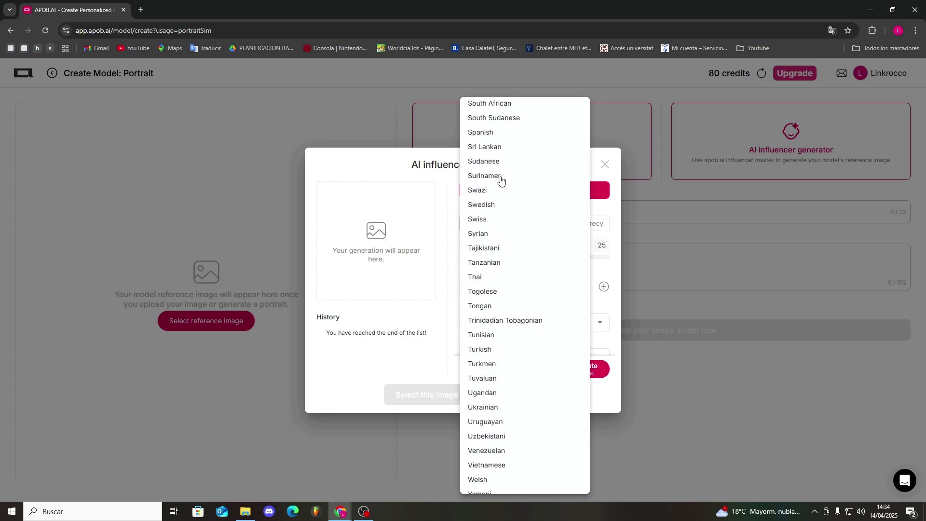
{"action": "scroll", "coordinate": [516, 250], "scroll_direction": "up", "scroll_amount": 20}
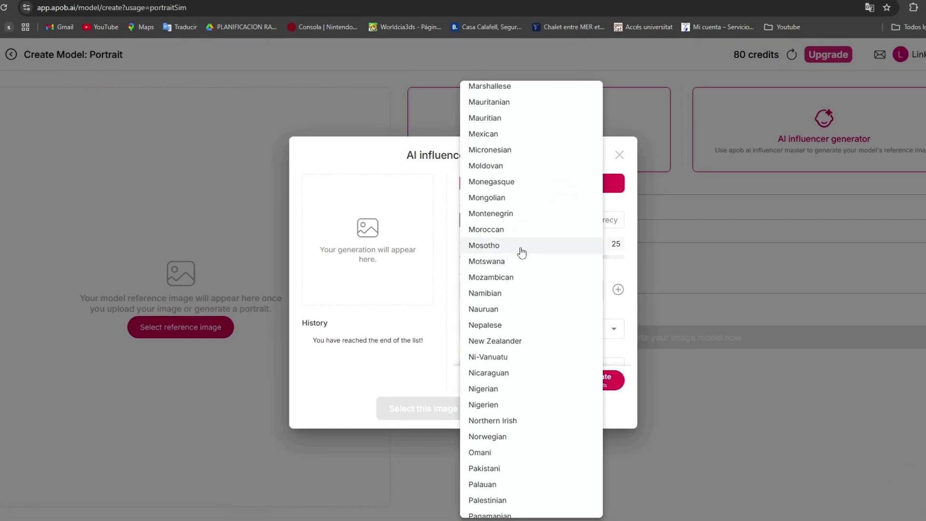
{"action": "scroll", "coordinate": [519, 250], "scroll_direction": "up", "scroll_amount": 20}
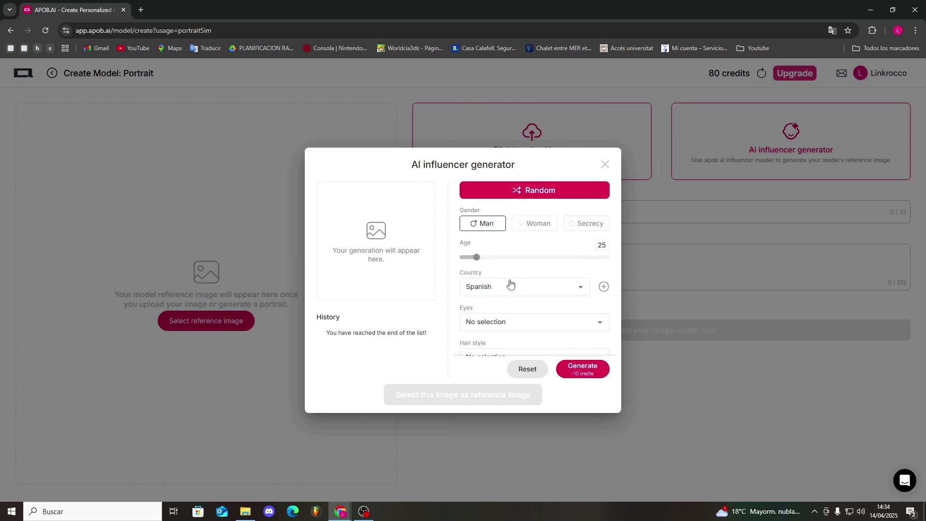
Set the influencer's eyes to Violet and the hair style to Box fade.
{"action": "scroll", "coordinate": [507, 278], "scroll_direction": "down", "scroll_amount": 3}
{"action": "left_click", "coordinate": [492, 223]}
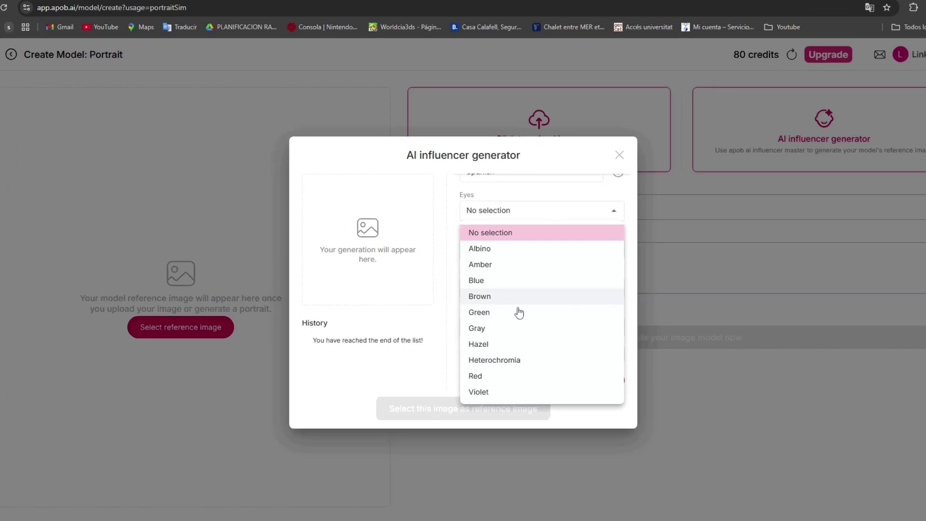
{"action": "left_click", "coordinate": [502, 391]}
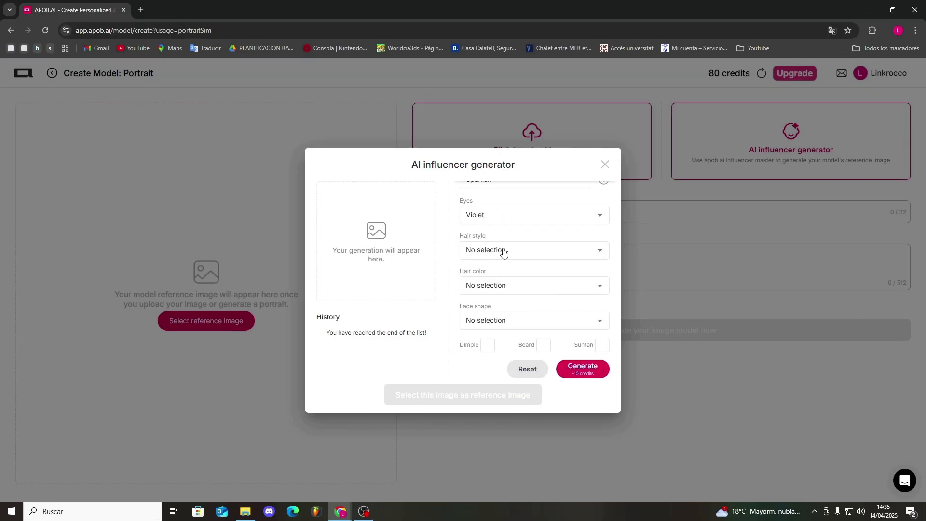
{"action": "left_click", "coordinate": [504, 251]}
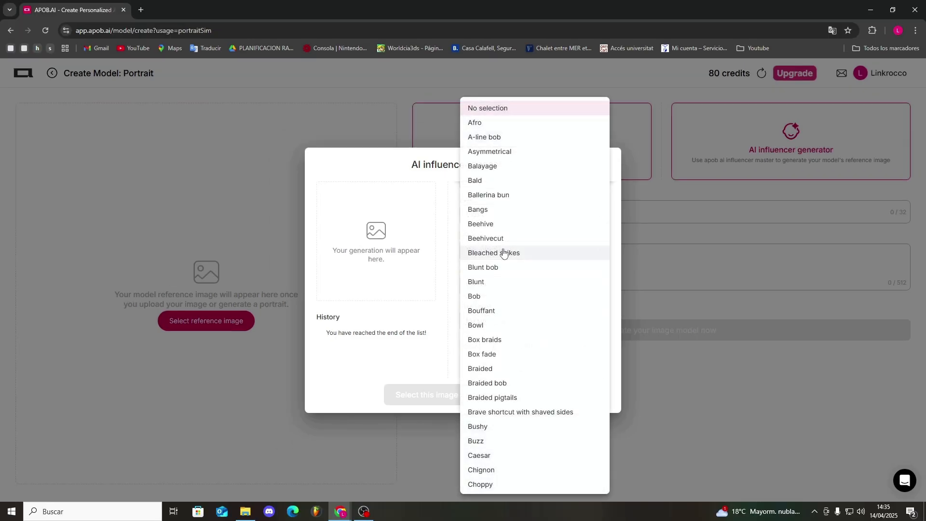
{"action": "left_click", "coordinate": [507, 354]}
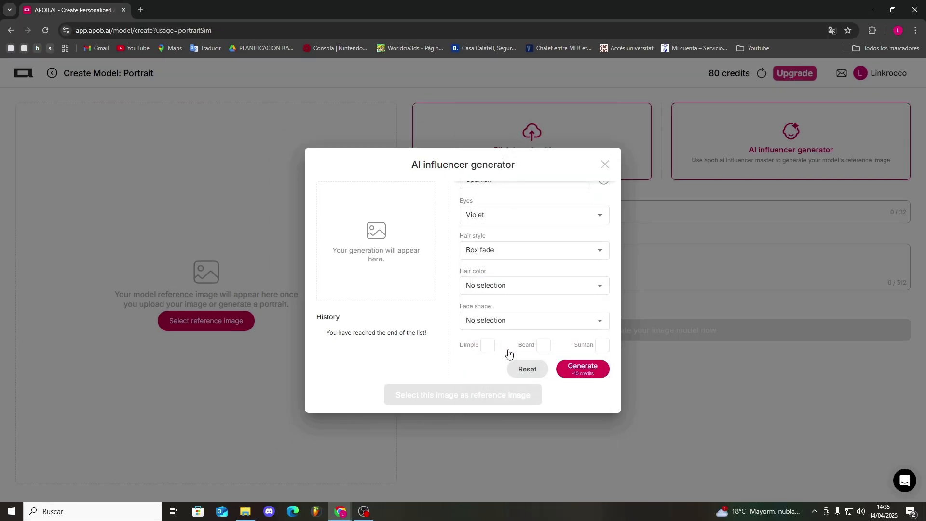
Set the hair color to Black and the face shape to Diamond, with the Dimple and Beard features enabled.
{"action": "left_click", "coordinate": [495, 285]}
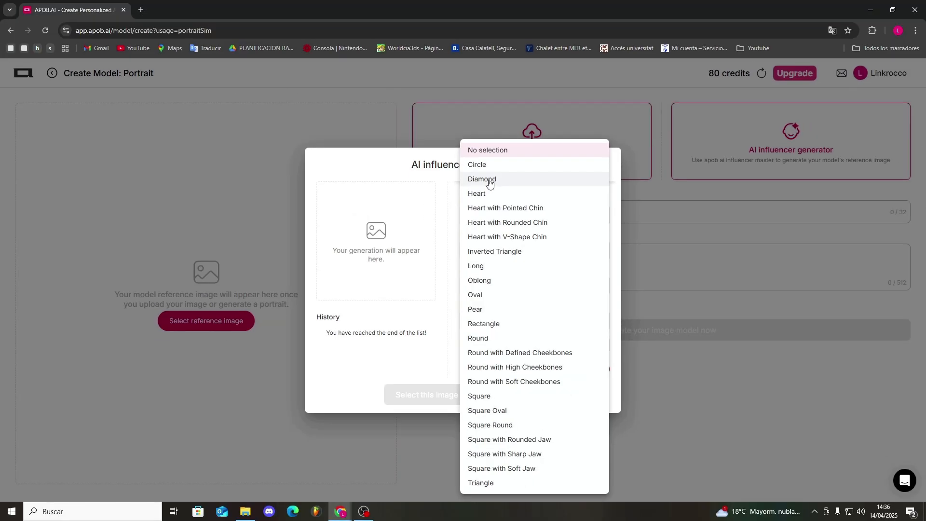
{"action": "left_click", "coordinate": [489, 180]}
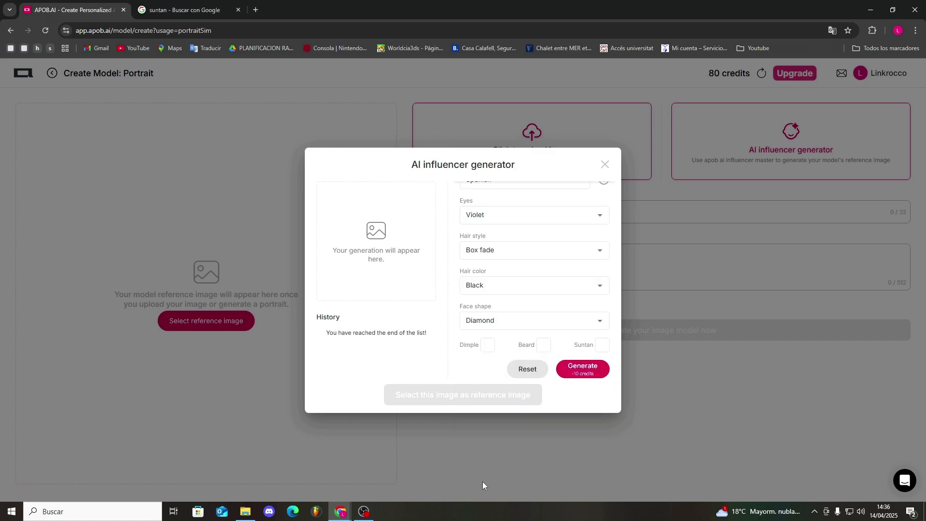
{"action": "left_click", "coordinate": [488, 345]}
{"action": "left_click", "coordinate": [544, 345]}
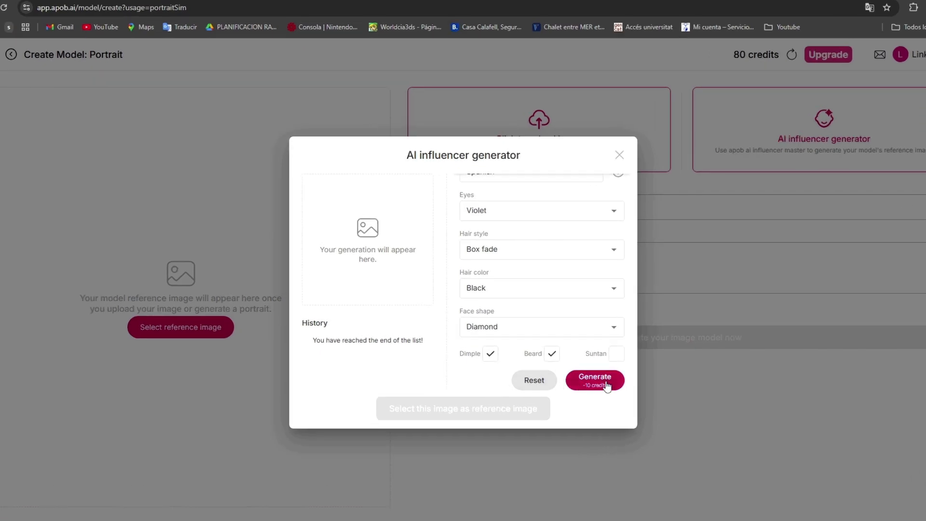
Generate the influencer portrait from the chosen traits and use it as the model's reference image.
{"action": "left_click", "coordinate": [606, 384]}
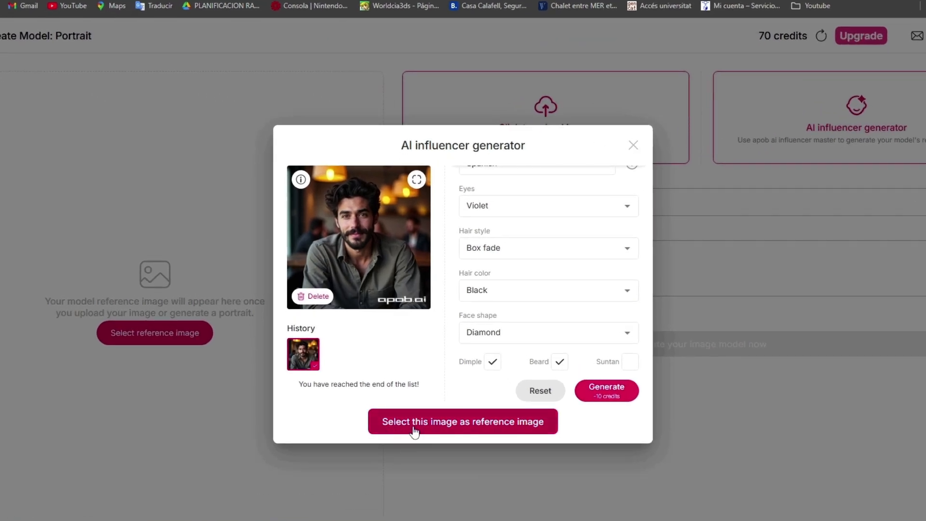
{"action": "left_click", "coordinate": [425, 431]}
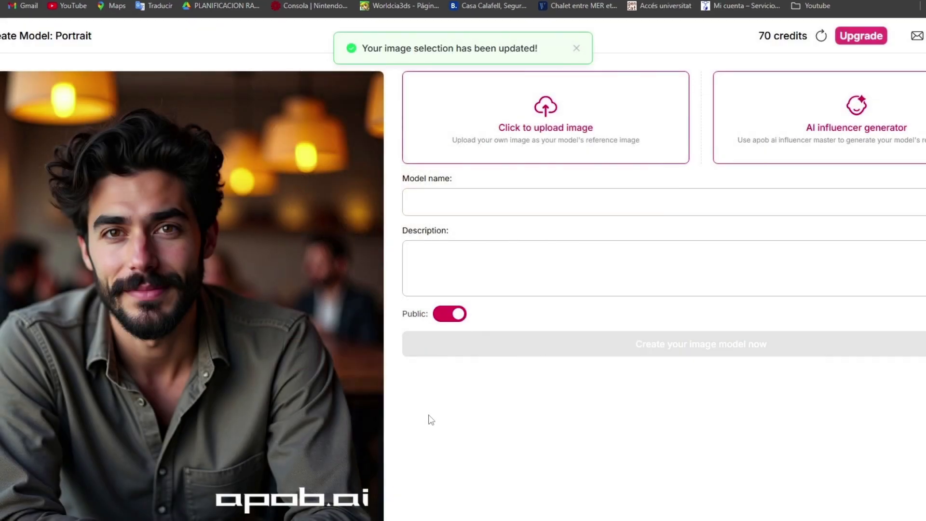
Name the model Darius, describe it as MAAAAAN, keep it public and create the image model.
{"action": "left_click", "coordinate": [431, 204]}
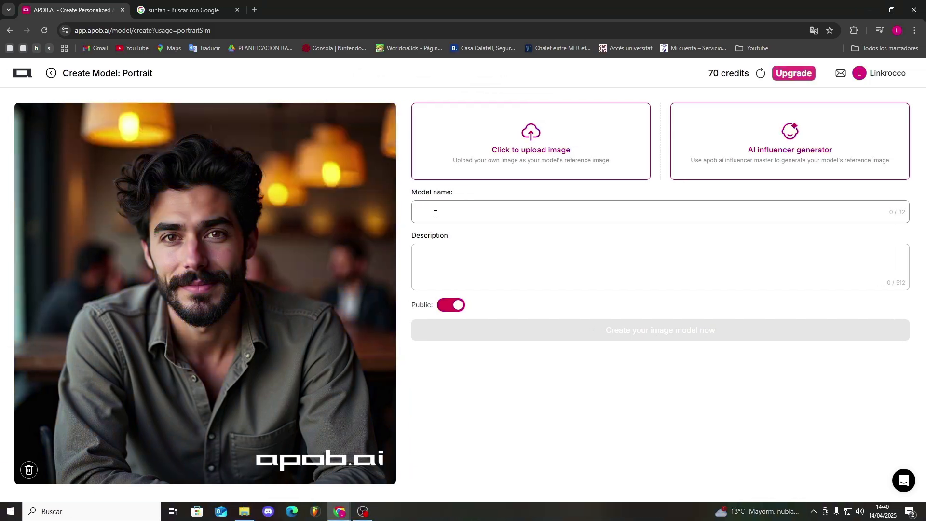
{"action": "type", "text": "Darius"}
{"action": "left_click", "coordinate": [486, 256]}
{"action": "type", "text": "MAAAAAN"}
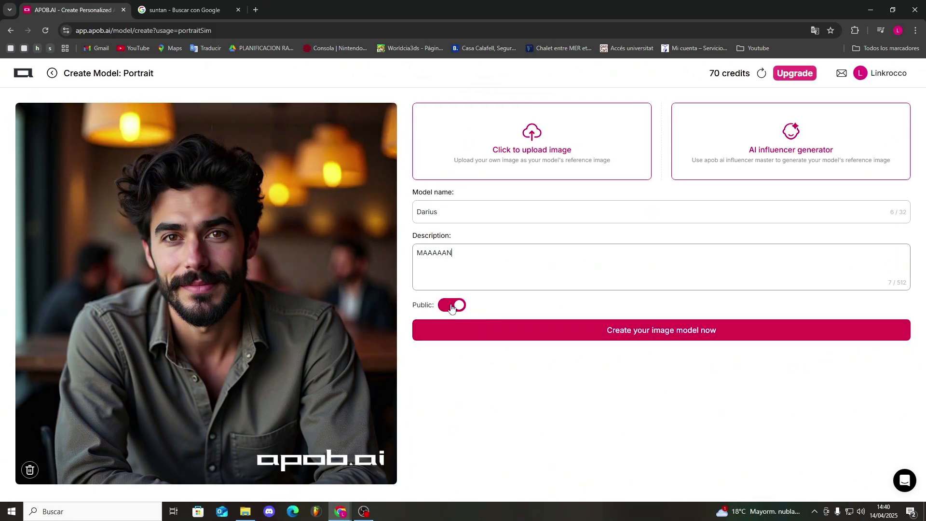
{"action": "left_click", "coordinate": [452, 307]}
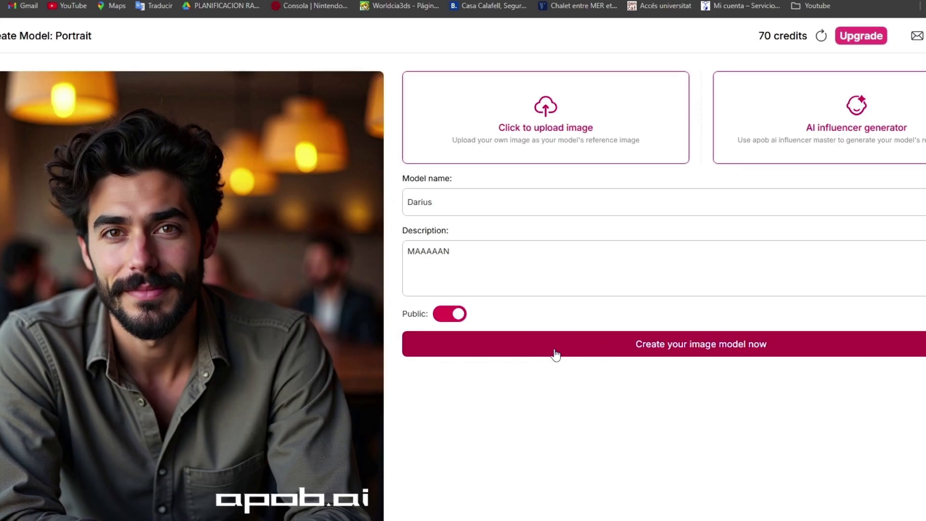
{"action": "left_click", "coordinate": [555, 353]}
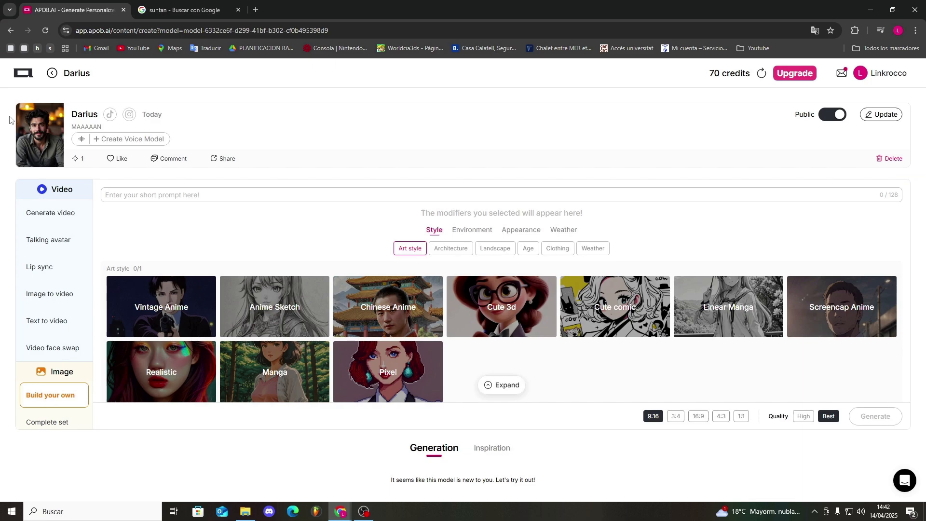
Examine the new model's voice model option, its list of video and image tools, and the Generate video tool.
{"action": "left_click", "coordinate": [79, 140]}
{"action": "left_click", "coordinate": [615, 138]}
{"action": "scroll", "coordinate": [43, 290], "scroll_direction": "down", "scroll_amount": 2}
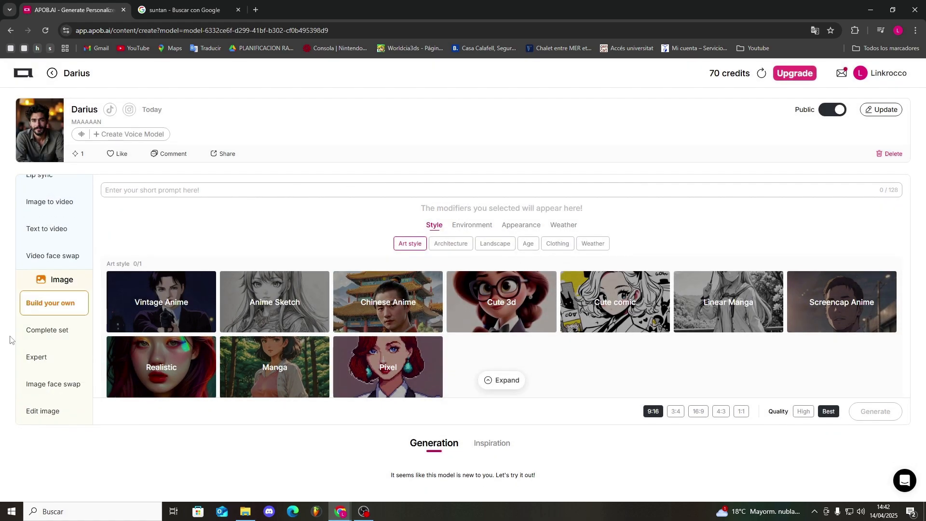
{"action": "scroll", "coordinate": [33, 289], "scroll_direction": "up", "scroll_amount": 2}
{"action": "scroll", "coordinate": [36, 274], "scroll_direction": "down", "scroll_amount": 2}
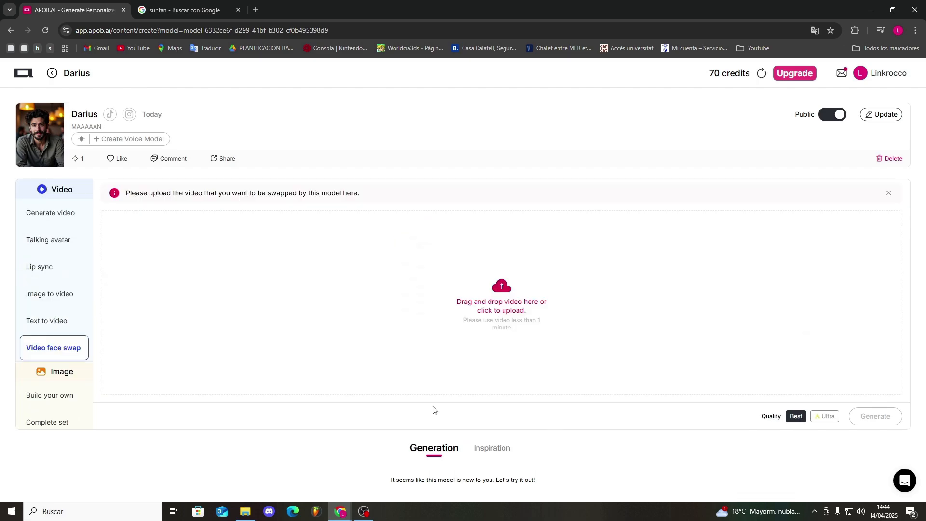
{"action": "scroll", "coordinate": [51, 258], "scroll_direction": "down", "scroll_amount": 2}
{"action": "scroll", "coordinate": [54, 251], "scroll_direction": "up", "scroll_amount": 2}
{"action": "left_click", "coordinate": [55, 213]}
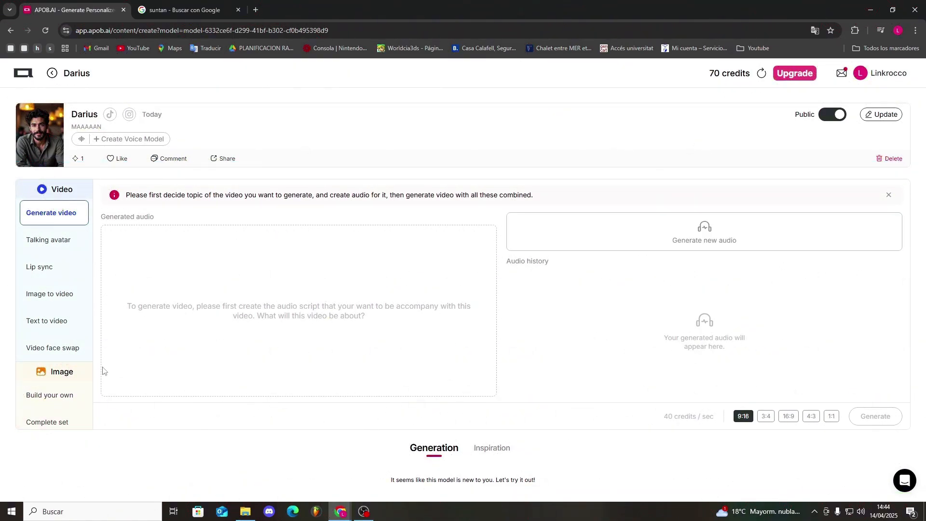
{"action": "scroll", "coordinate": [62, 352], "scroll_direction": "down", "scroll_amount": 2}
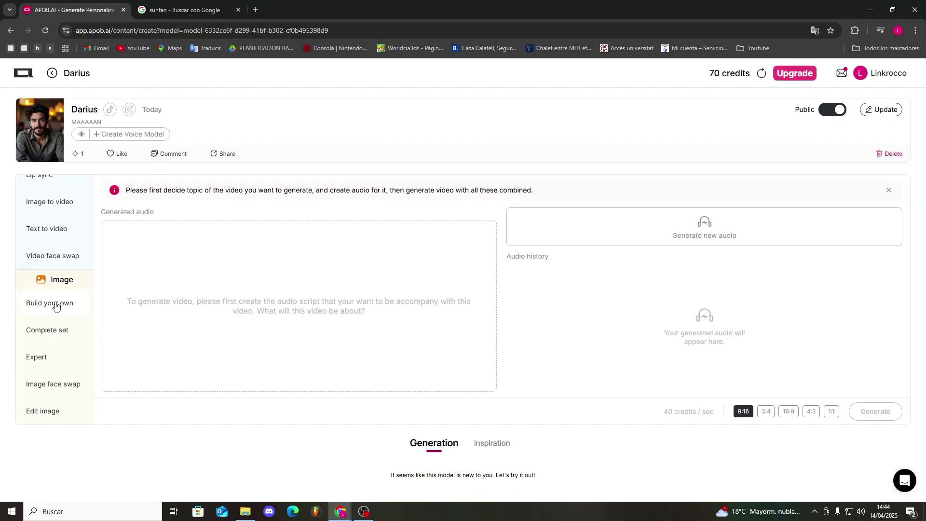
Try the Cute 3d art style in the Build your own image tool and remove it again.
{"action": "left_click", "coordinate": [57, 306]}
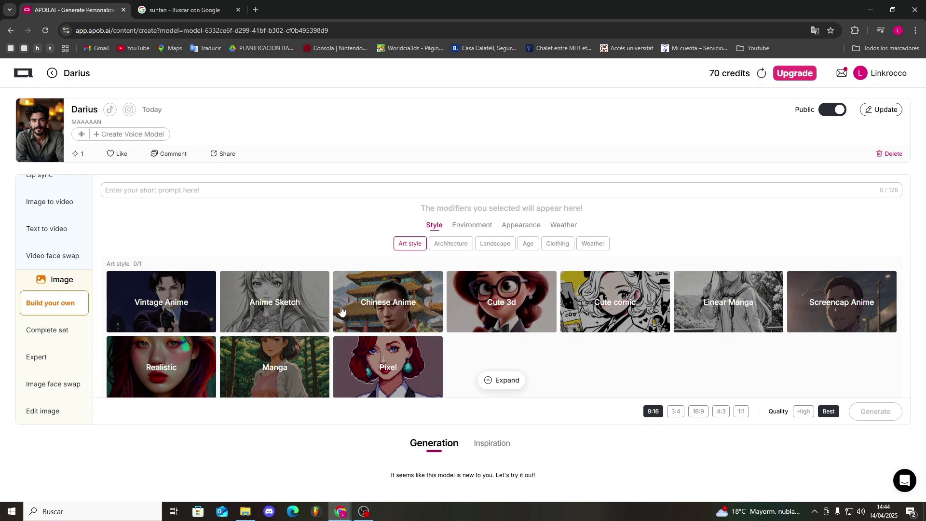
{"action": "left_click", "coordinate": [488, 310]}
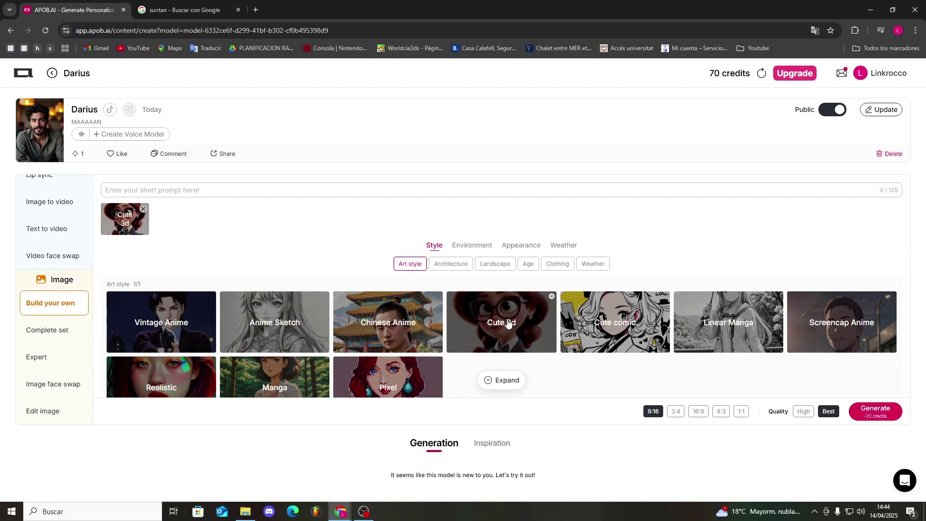
{"action": "left_click", "coordinate": [143, 209]}
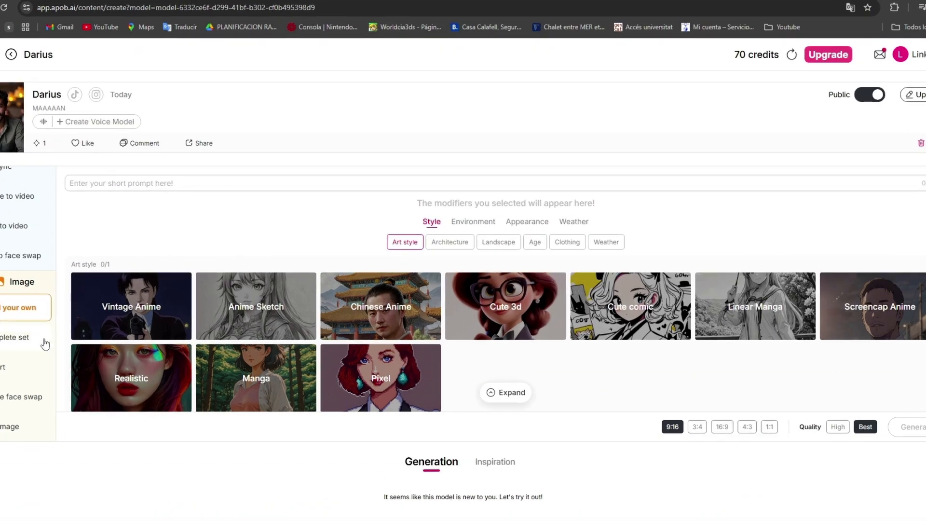
Browse the Complete set image themes and look at the prompt fields of the Expert image tool.
{"action": "left_click", "coordinate": [46, 330]}
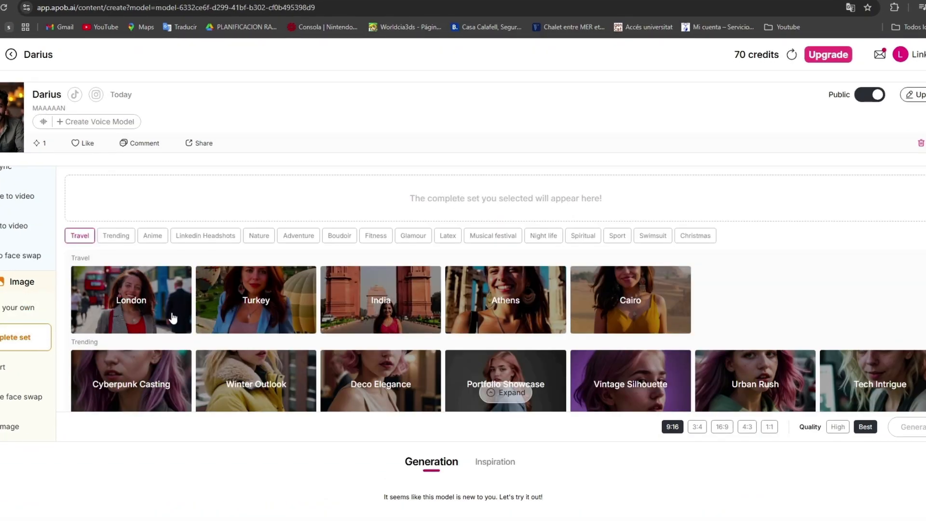
{"action": "scroll", "coordinate": [251, 330], "scroll_direction": "down", "scroll_amount": 1}
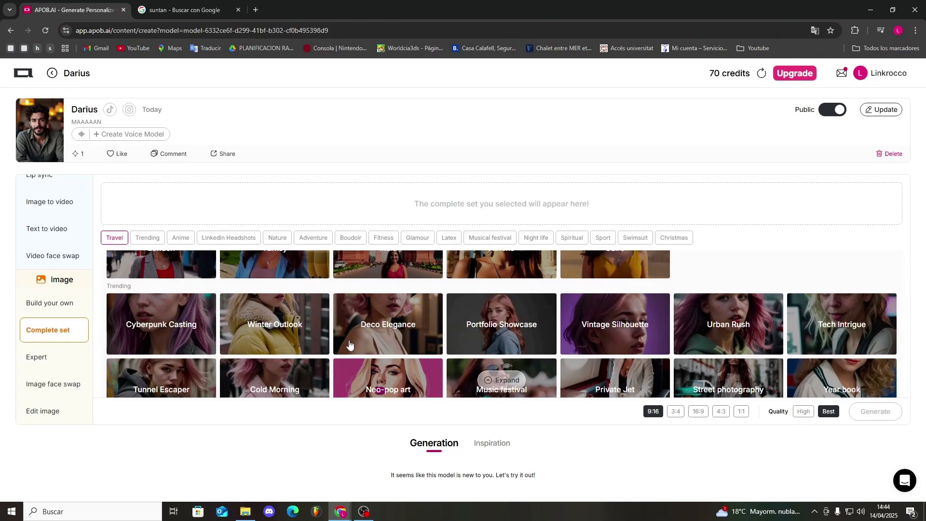
{"action": "scroll", "coordinate": [338, 340], "scroll_direction": "up", "scroll_amount": 1}
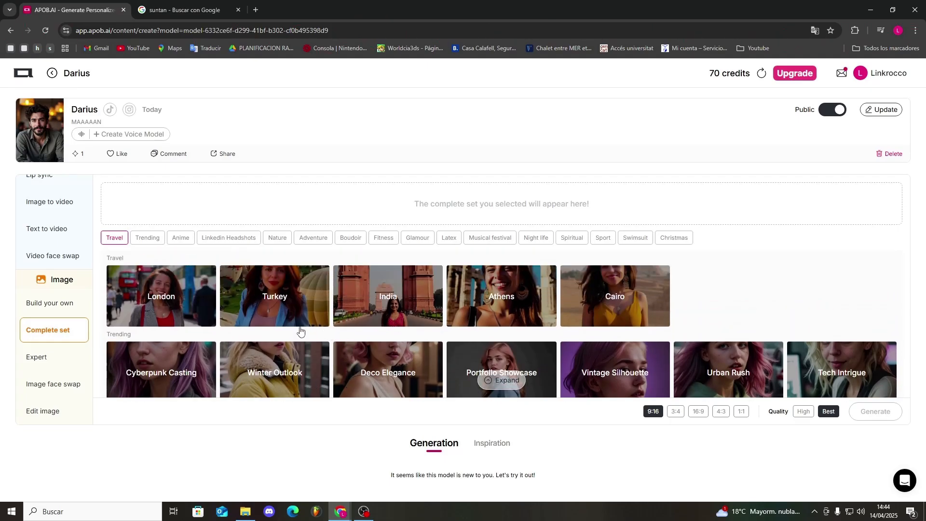
{"action": "scroll", "coordinate": [300, 331], "scroll_direction": "down", "scroll_amount": 5}
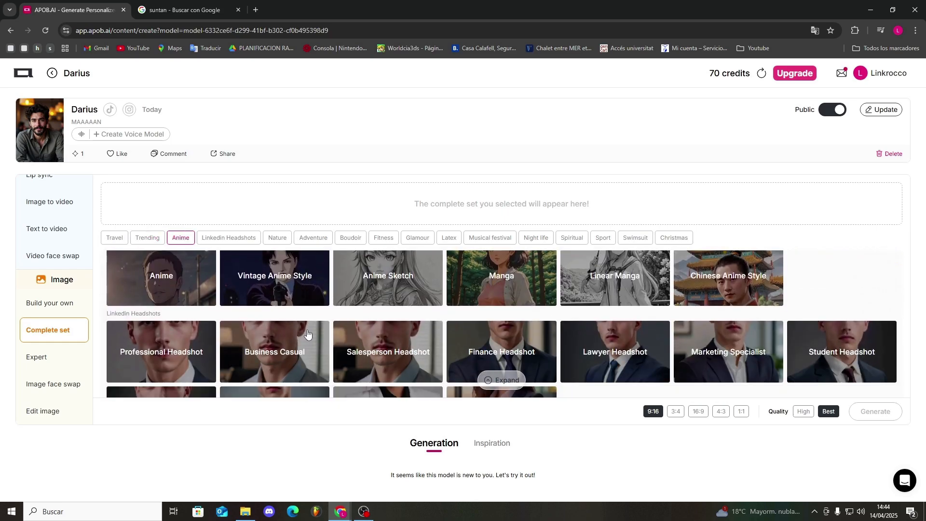
{"action": "left_click", "coordinate": [67, 357]}
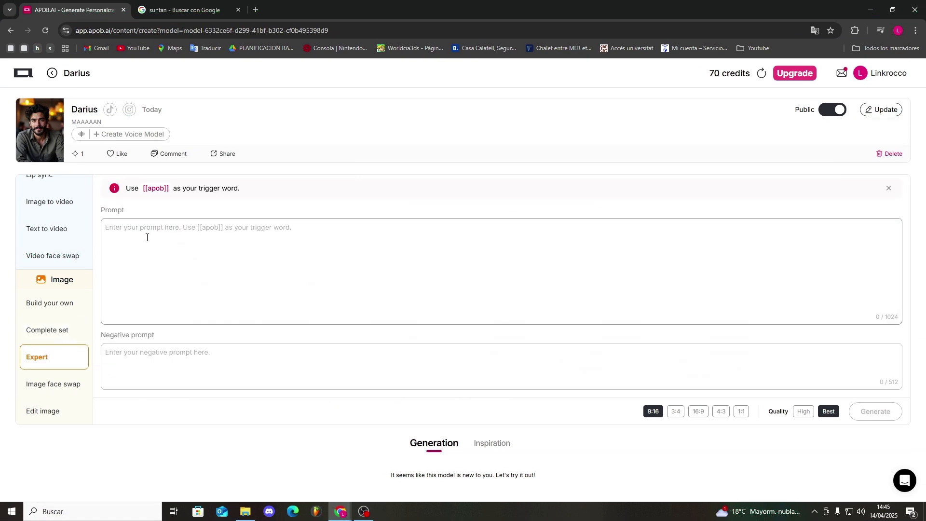
{"action": "left_click", "coordinate": [149, 227]}
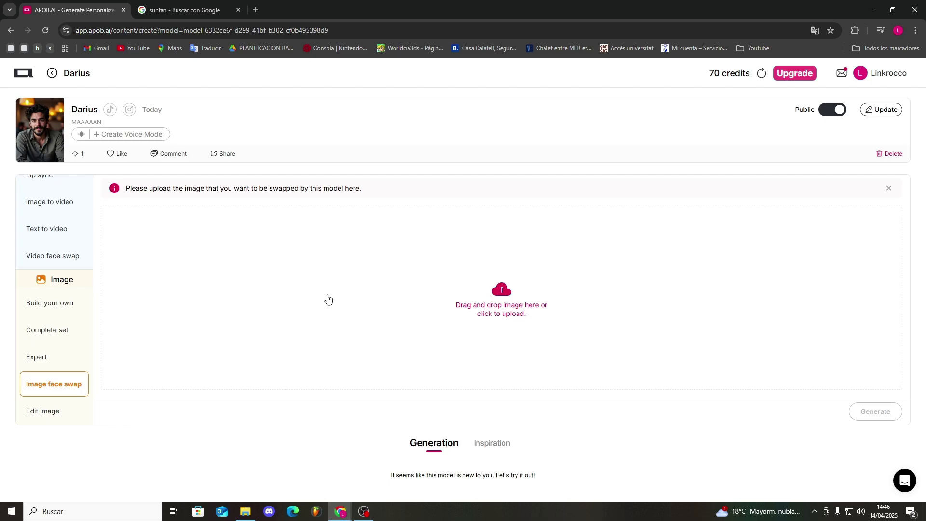
Generate a complete image set of the model with the Cairo travel theme at 16:9 and High quality.
{"action": "left_click", "coordinate": [73, 330]}
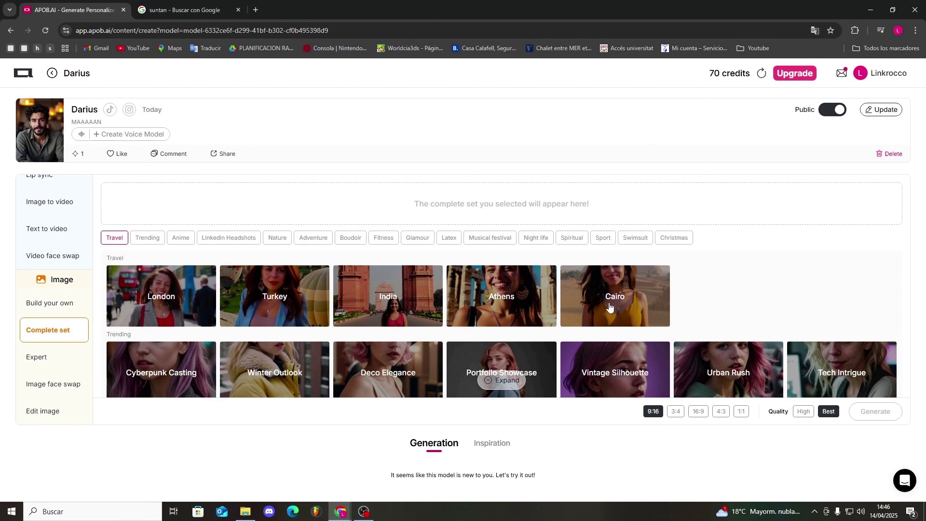
{"action": "left_click", "coordinate": [609, 307]}
{"action": "left_click", "coordinate": [698, 412]}
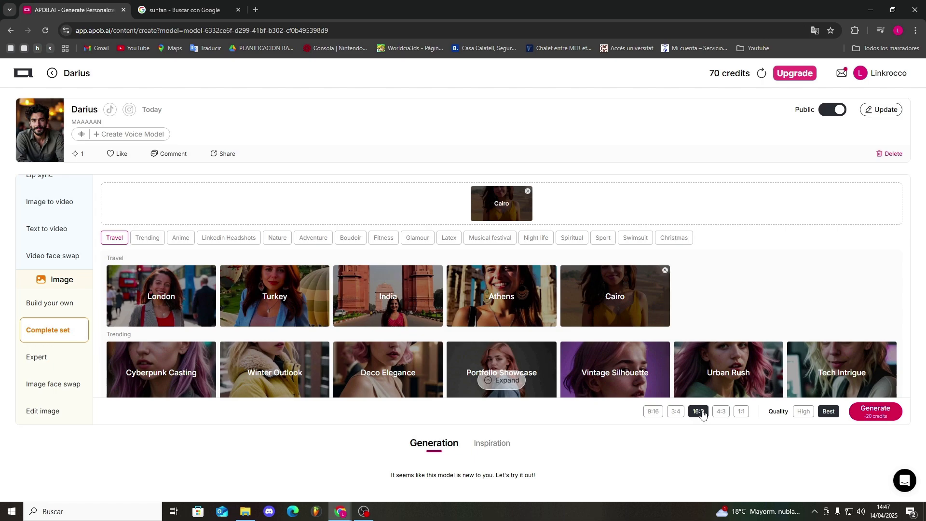
{"action": "left_click", "coordinate": [804, 416]}
{"action": "left_click", "coordinate": [829, 414]}
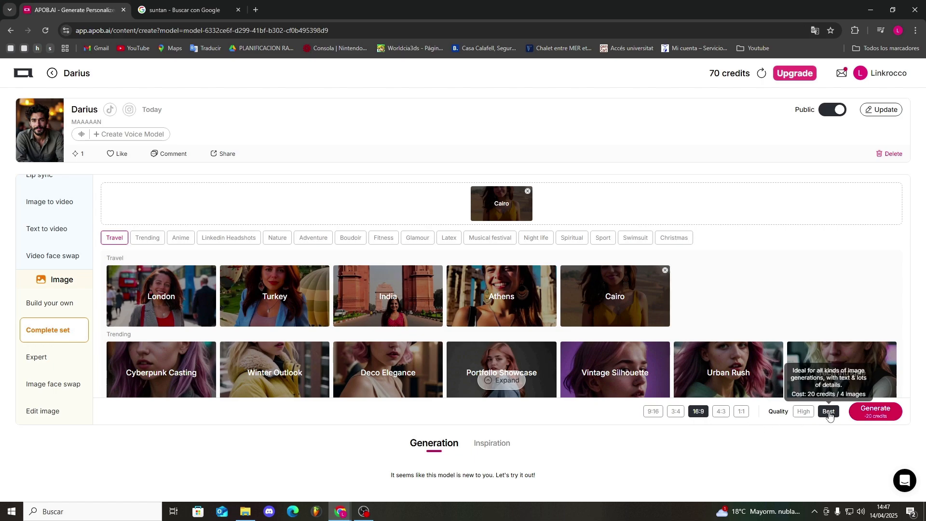
{"action": "left_click", "coordinate": [810, 418]}
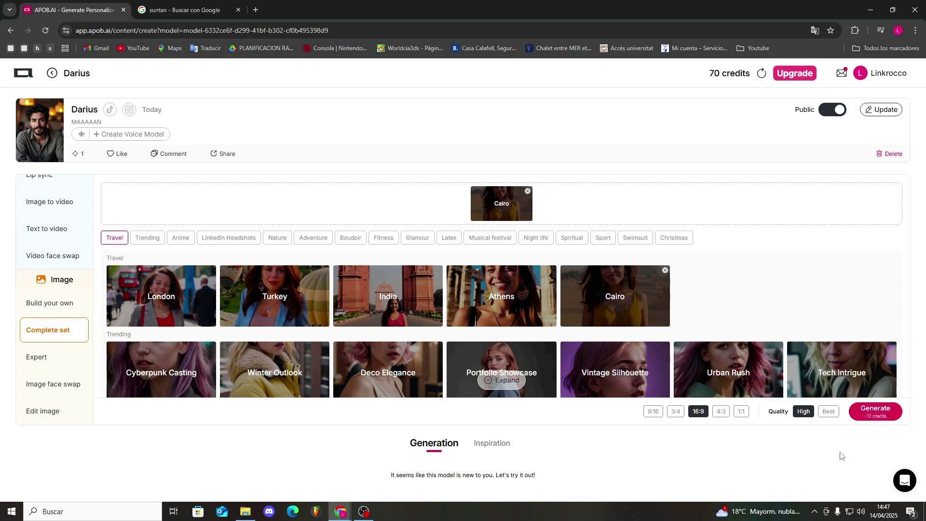
{"action": "left_click", "coordinate": [876, 411]}
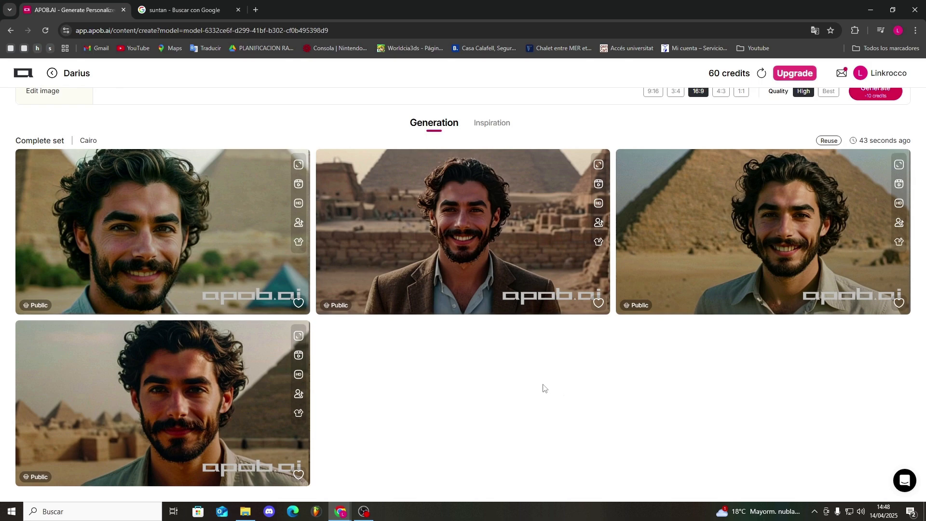
Compare the generated Cairo images with the model's portrait and view the third image enlarged.
{"action": "scroll", "coordinate": [489, 369], "scroll_direction": "up", "scroll_amount": 7}
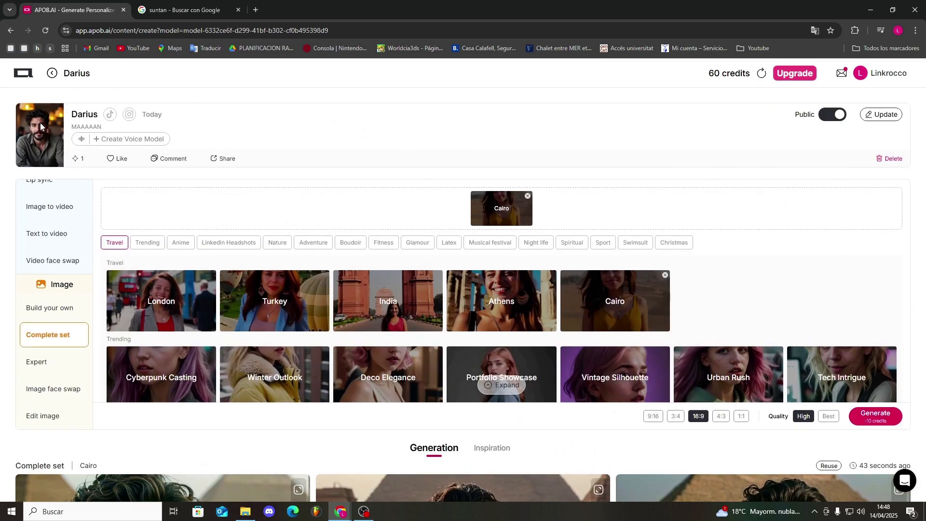
{"action": "scroll", "coordinate": [379, 320], "scroll_direction": "down", "scroll_amount": 5}
{"action": "scroll", "coordinate": [380, 320], "scroll_direction": "down", "scroll_amount": 2}
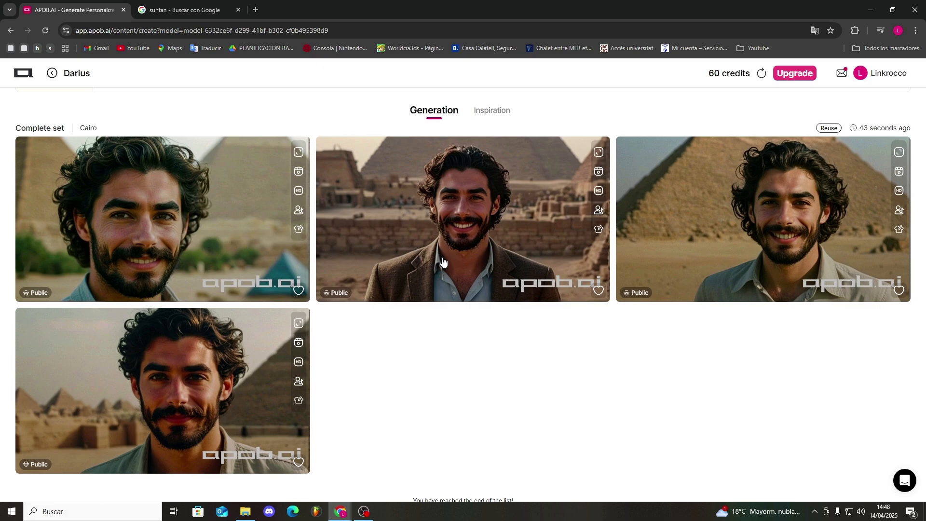
{"action": "scroll", "coordinate": [441, 262], "scroll_direction": "up", "scroll_amount": 3}
{"action": "left_click", "coordinate": [717, 383]}
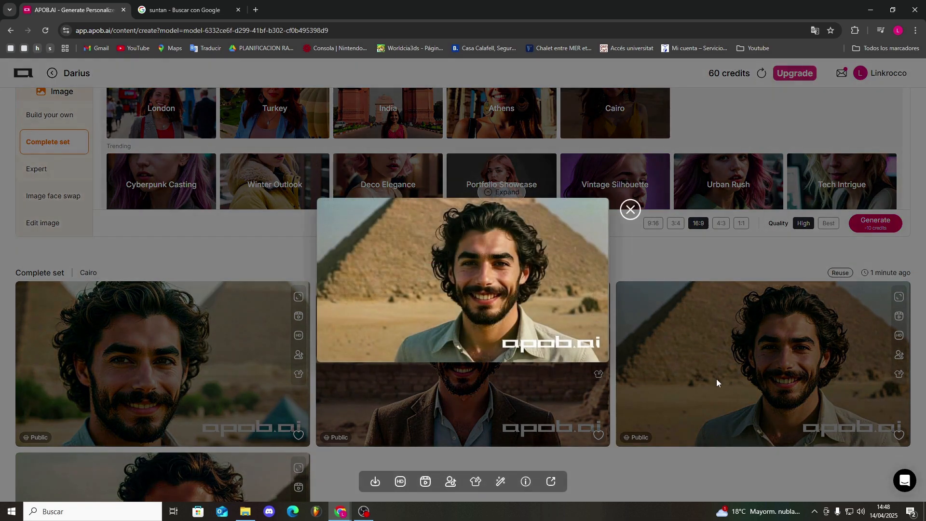
{"action": "left_click", "coordinate": [630, 209]}
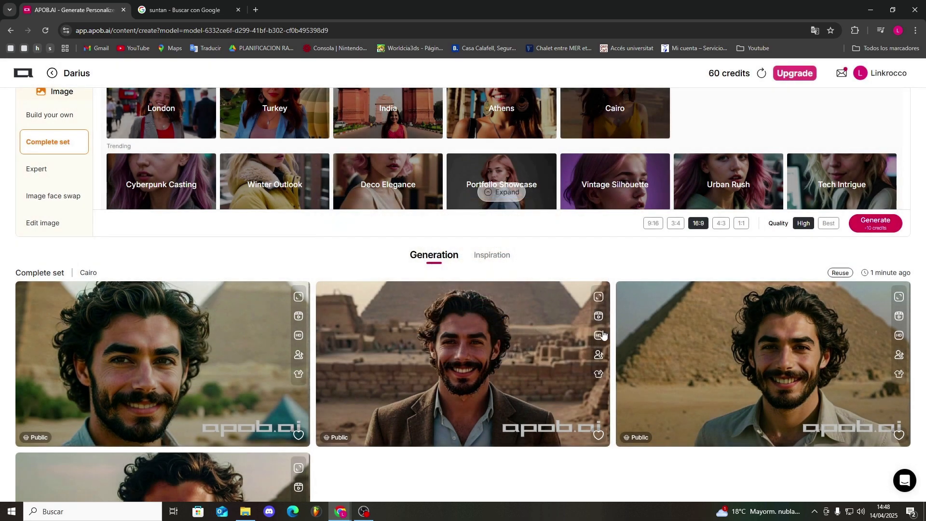
{"action": "scroll", "coordinate": [503, 356], "scroll_direction": "down", "scroll_amount": 3}
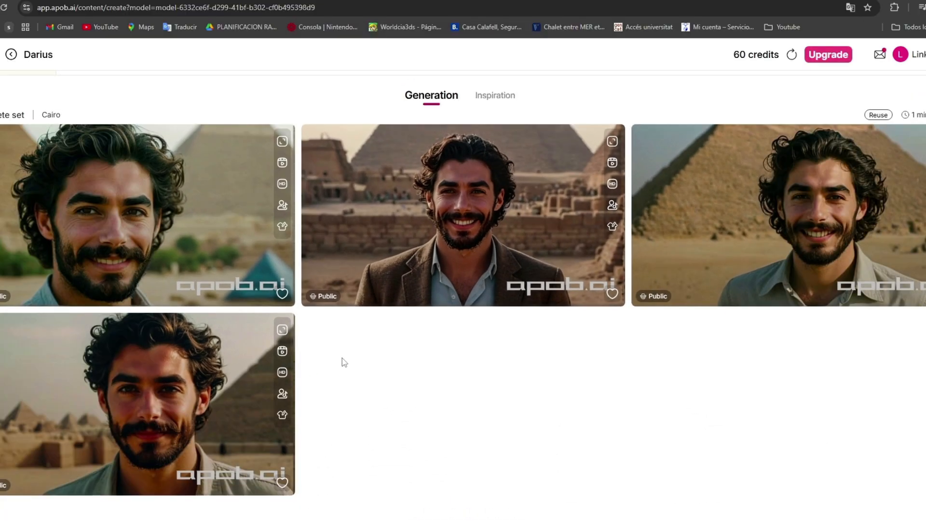
{"action": "scroll", "coordinate": [336, 394], "scroll_direction": "up", "scroll_amount": 3}
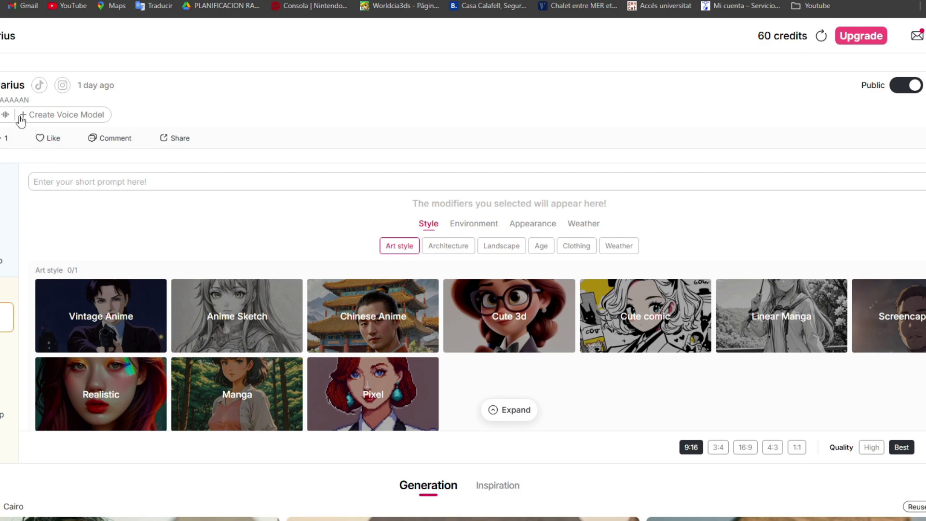
Start a voice model for the portrait model and set its language to English and age to Young.
{"action": "left_click", "coordinate": [23, 115]}
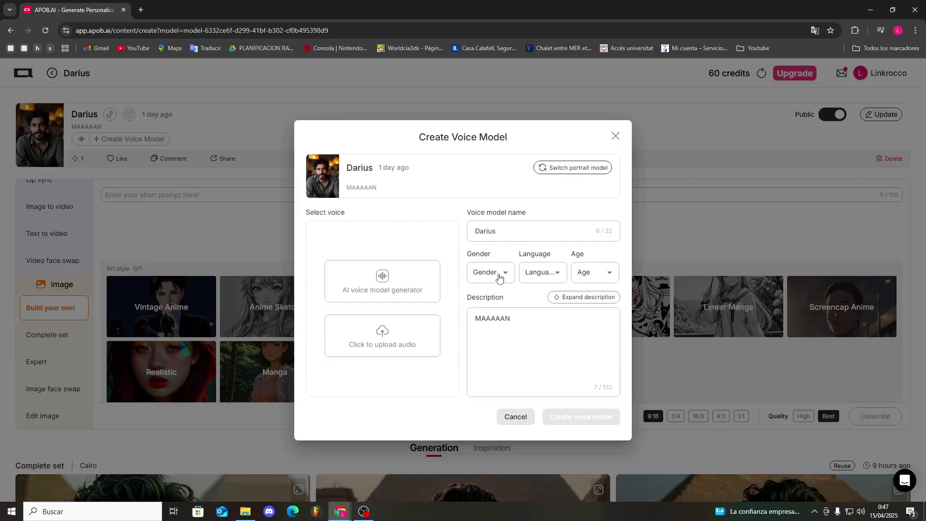
{"action": "left_click", "coordinate": [507, 280]}
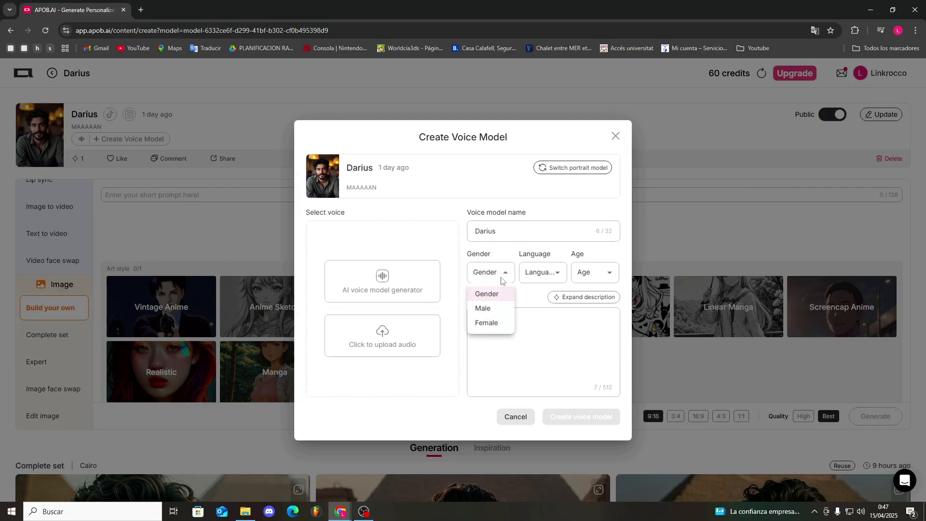
{"action": "left_click", "coordinate": [502, 279]}
{"action": "left_click", "coordinate": [504, 273]}
{"action": "left_click", "coordinate": [509, 273]}
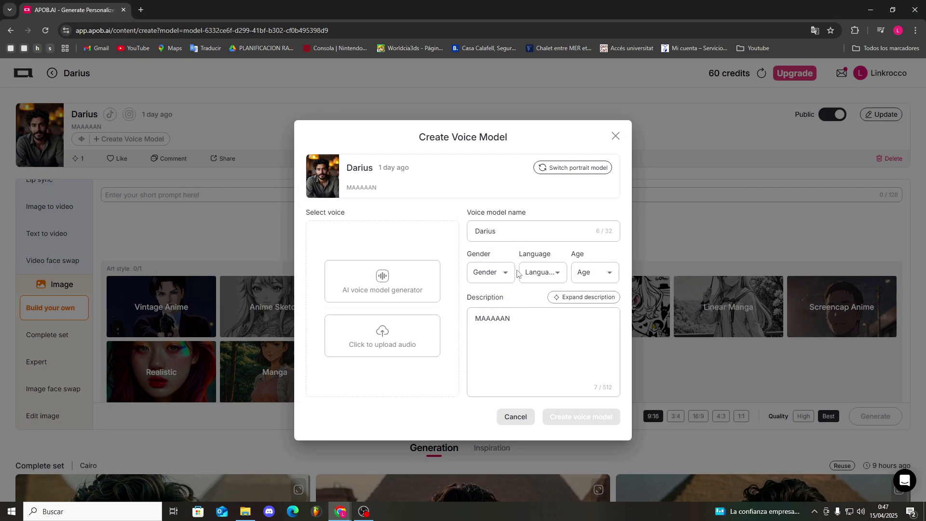
{"action": "left_click", "coordinate": [551, 273]}
{"action": "left_click", "coordinate": [536, 308]}
{"action": "left_click", "coordinate": [595, 273]}
{"action": "left_click", "coordinate": [597, 307]}
{"action": "left_click", "coordinate": [591, 279]}
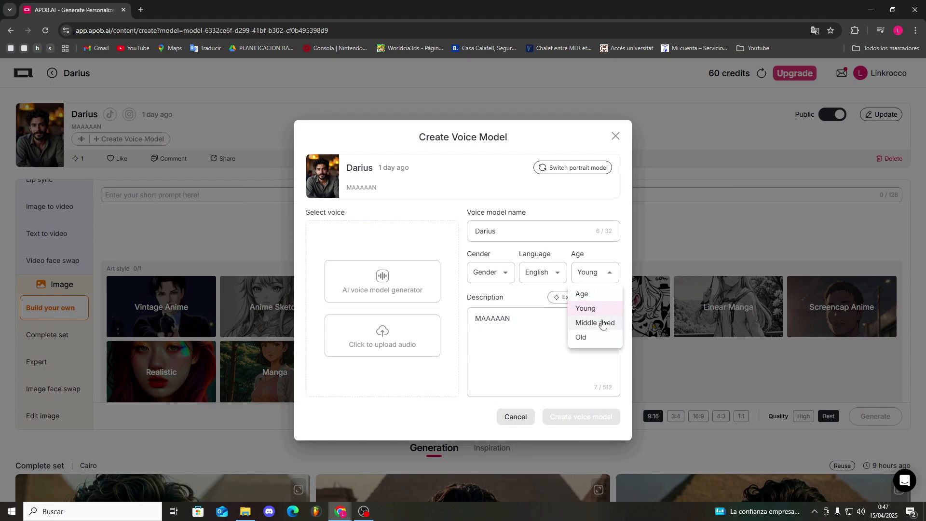
{"action": "left_click", "coordinate": [606, 272]}
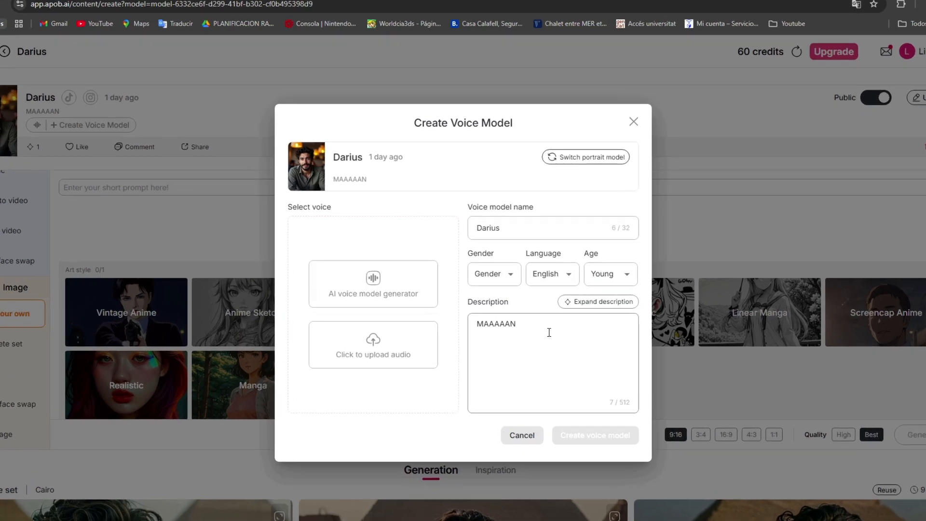
Describe a mid-range, clear and friendly male American voice in the AI voice model generator and remove the extra character at the description's start.
{"action": "left_click", "coordinate": [379, 289]}
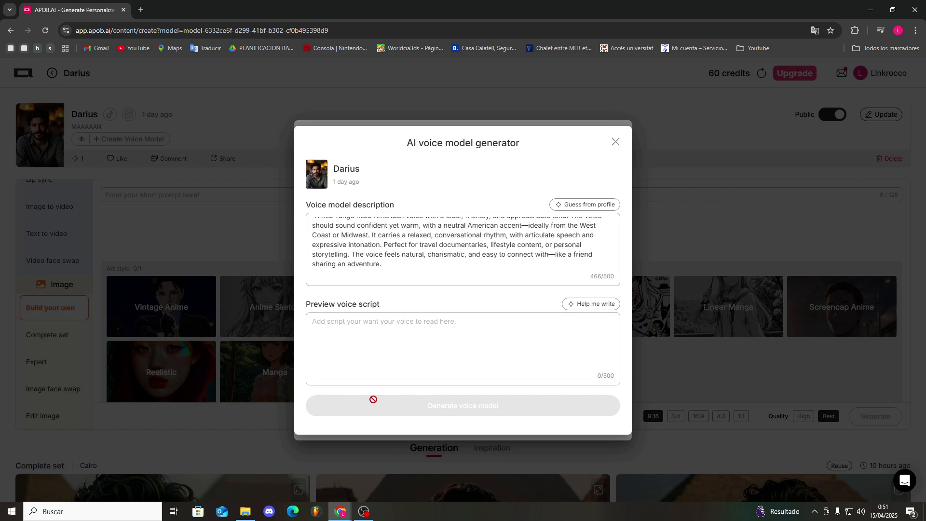
{"action": "scroll", "coordinate": [327, 242], "scroll_direction": "up", "scroll_amount": 3}
{"action": "left_click_drag", "start_coordinate": [314, 222], "coordinate": [498, 276]}
{"action": "left_click", "coordinate": [431, 258]}
{"action": "scroll", "coordinate": [332, 232], "scroll_direction": "up", "scroll_amount": 1}
{"action": "left_click", "coordinate": [319, 222]}
{"action": "key", "text": "BackSpace"}
Generate the voice previews with the script "Hey there, I'm glad you stopped by. You know, the world's full of incredible places—some just around the corner, others halfway across the globe.".
{"action": "left_click", "coordinate": [361, 326]}
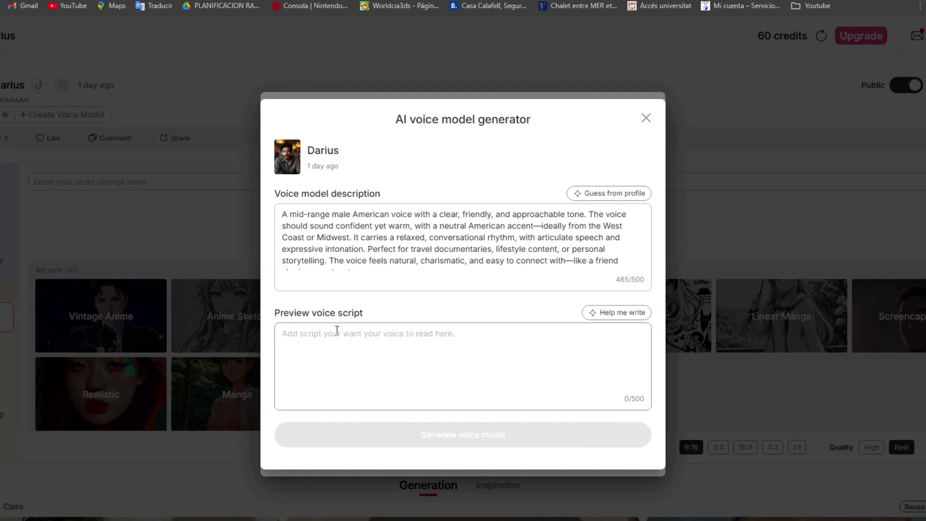
{"action": "type", "text": "Hey there, I'm glad you stopped by. You know, the world’s full of incredible places—some just around the corner, others halfway across the globe. But no matter where you go, it’s the stories, the people, and the little moments that make the journey worth it. So take a breath, pack light, and let’s see where the road takes us. Because the best adventures? They’re the ones you never planned."}
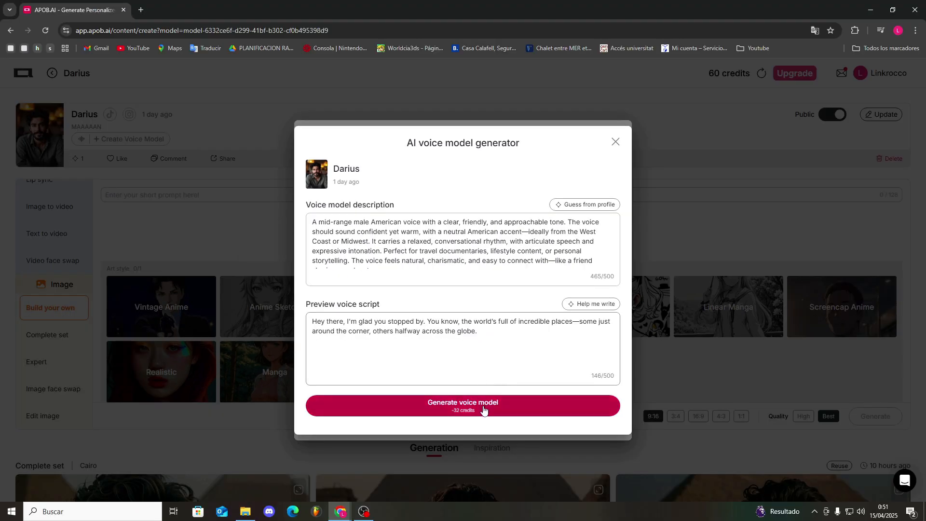
{"action": "left_click", "coordinate": [484, 410]}
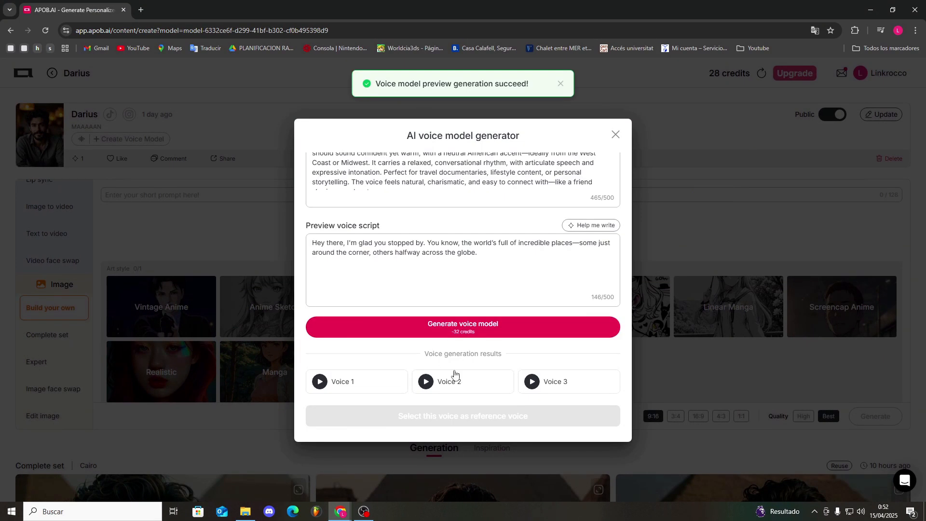
Listen to the three generated voice previews, Voice 1, Voice 2 and Voice 3.
{"action": "left_click", "coordinate": [319, 382]}
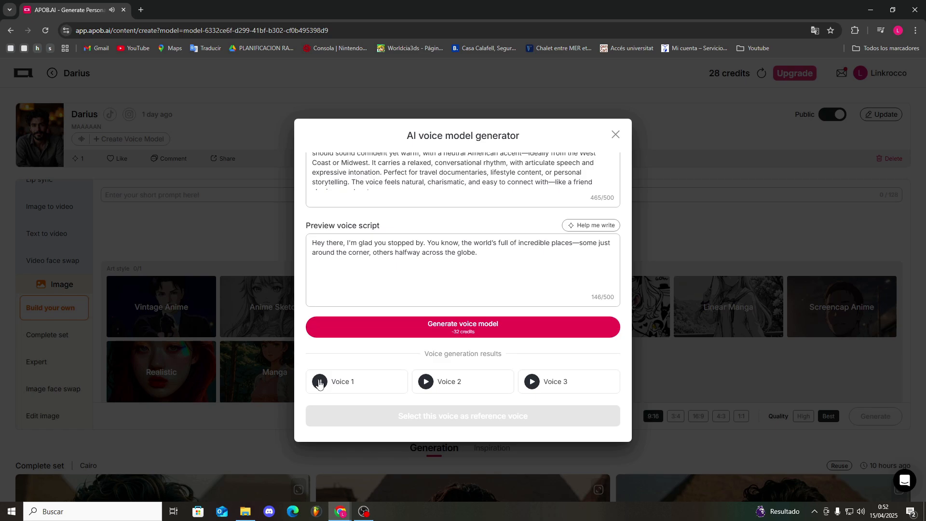
{"action": "left_click", "coordinate": [425, 383]}
{"action": "left_click", "coordinate": [533, 387]}
Select Voice 3 as the reference voice and try to create the voice model from it.
{"action": "left_click", "coordinate": [568, 385]}
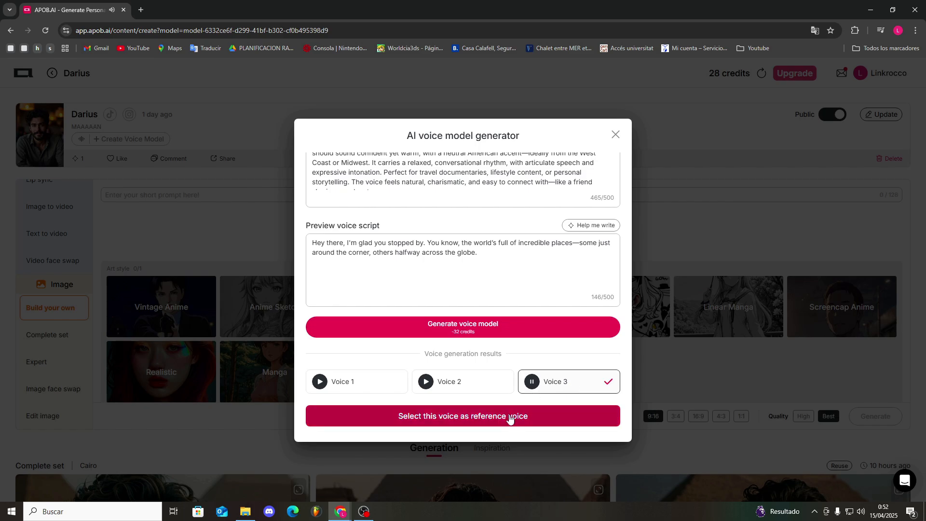
{"action": "left_click", "coordinate": [533, 386]}
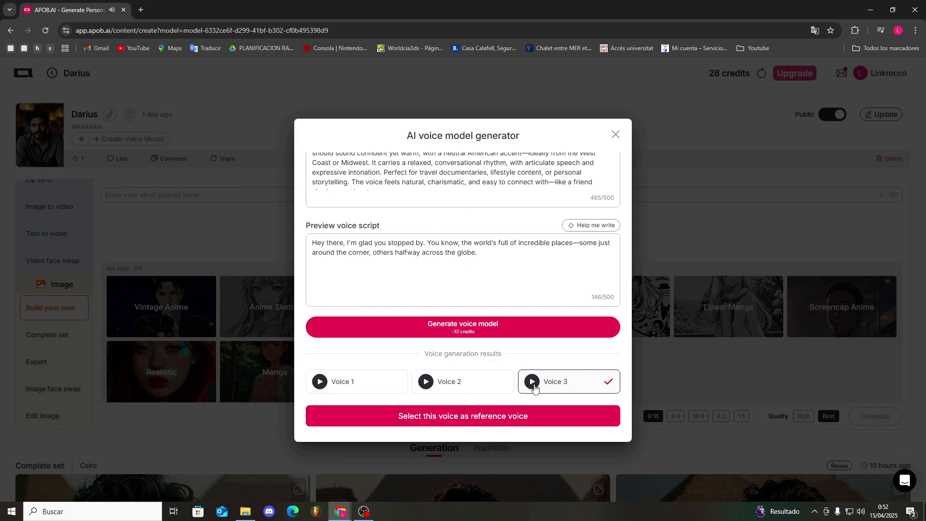
{"action": "left_click", "coordinate": [490, 418]}
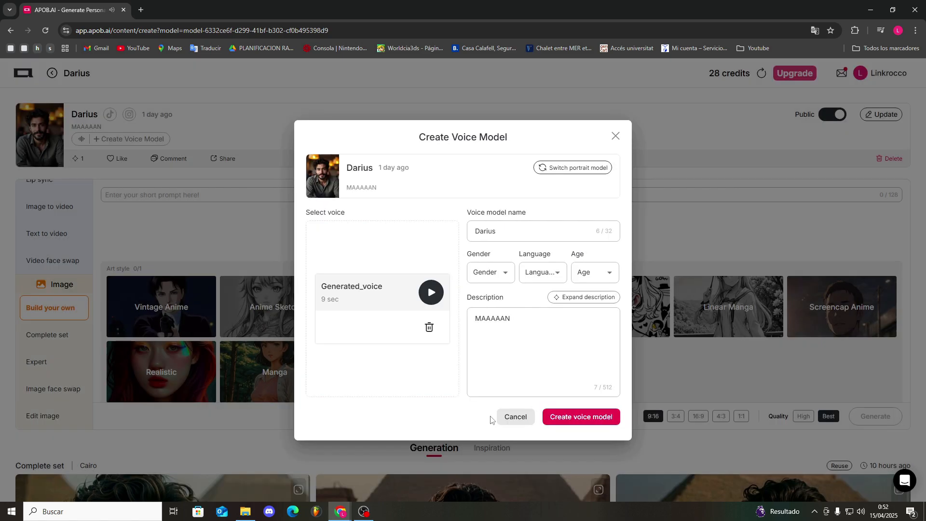
{"action": "left_click", "coordinate": [575, 418]}
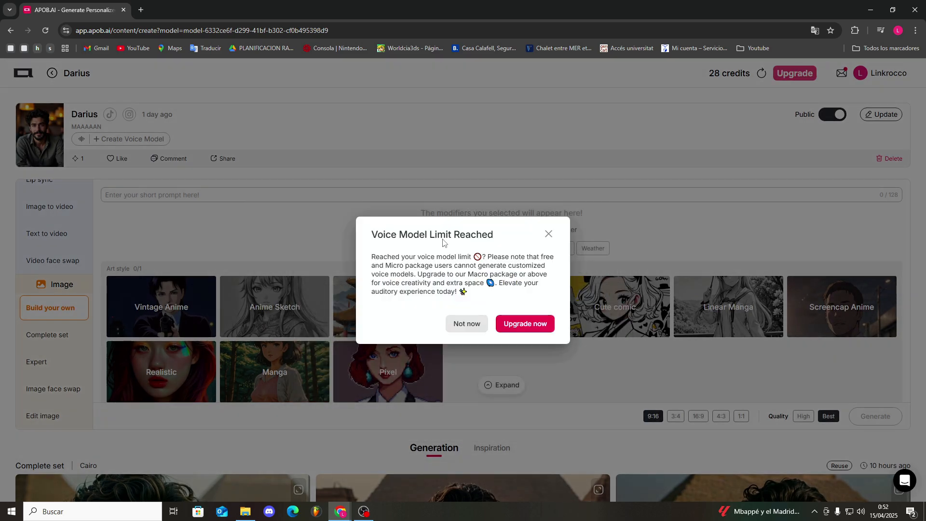
{"action": "left_click", "coordinate": [548, 236]}
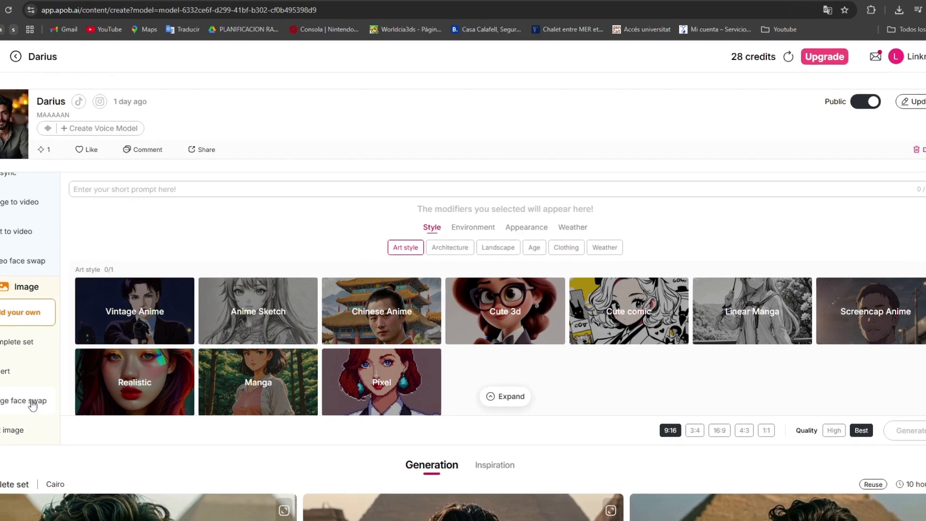
Upload the photo of the motorcycle rider to Image face swap and generate the swap with the portrait model's face.
{"action": "left_click", "coordinate": [68, 390]}
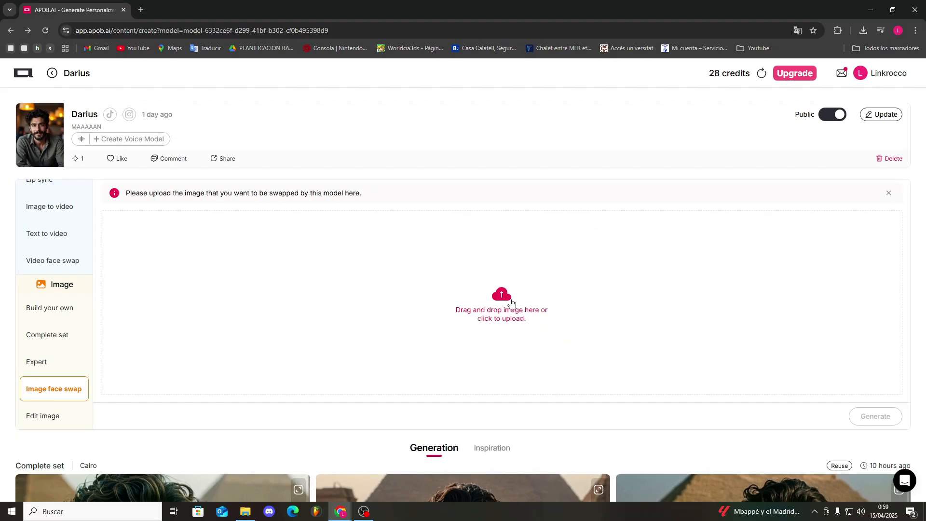
{"action": "left_click", "coordinate": [512, 304]}
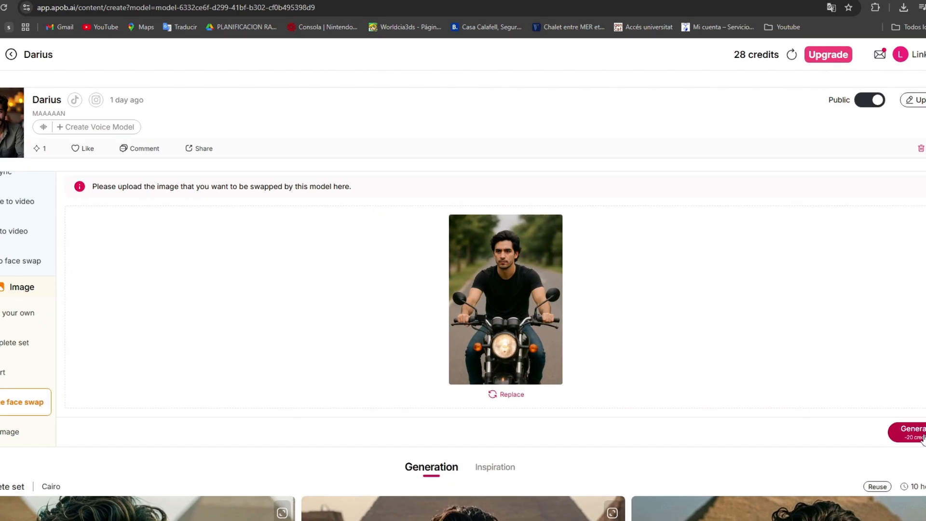
{"action": "left_click", "coordinate": [913, 432]}
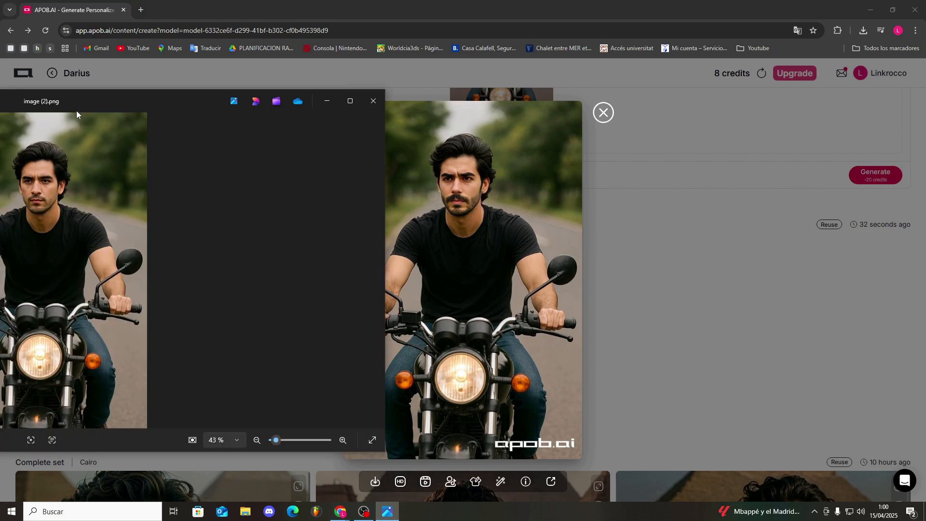
Compare the face in the original motorcycle photo image (2).png with the enlarged face-swapped result.
{"action": "left_click_drag", "start_coordinate": [76, 111], "coordinate": [97, 102]}
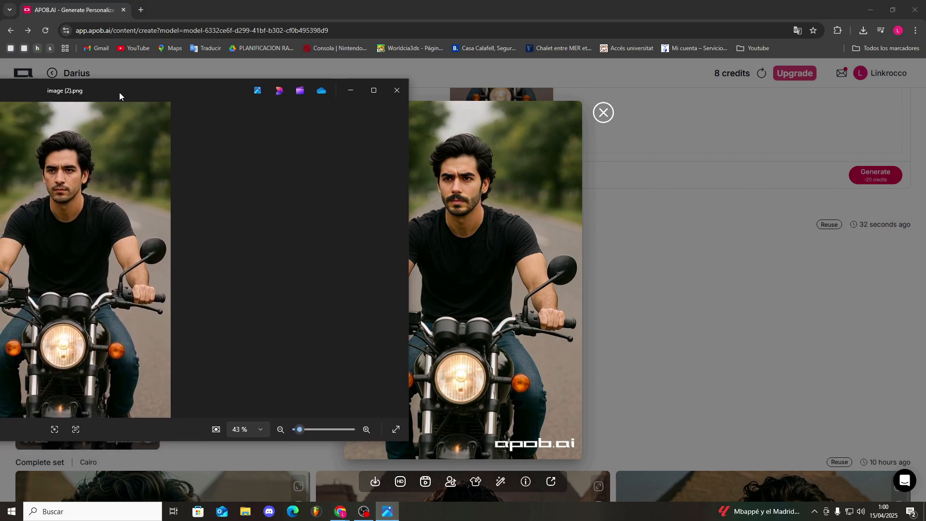
{"action": "scroll", "coordinate": [94, 164], "scroll_direction": "up", "scroll_amount": 5}
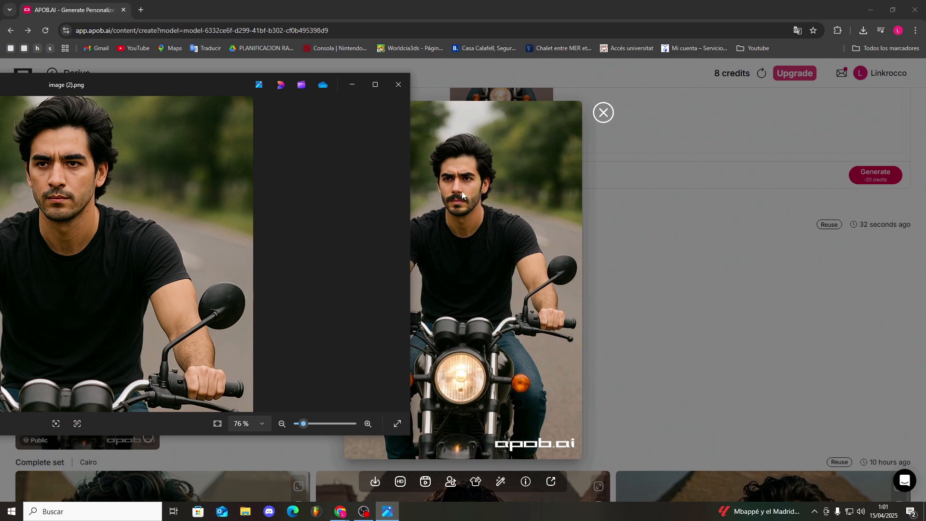
{"action": "left_click", "coordinate": [398, 85]}
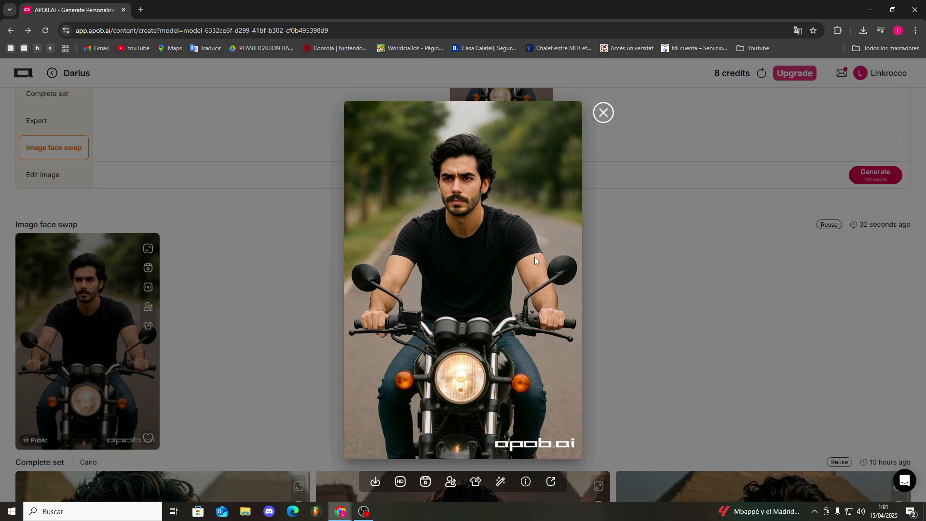
{"action": "left_click", "coordinate": [605, 114]}
{"action": "scroll", "coordinate": [324, 205], "scroll_direction": "up", "scroll_amount": 5}
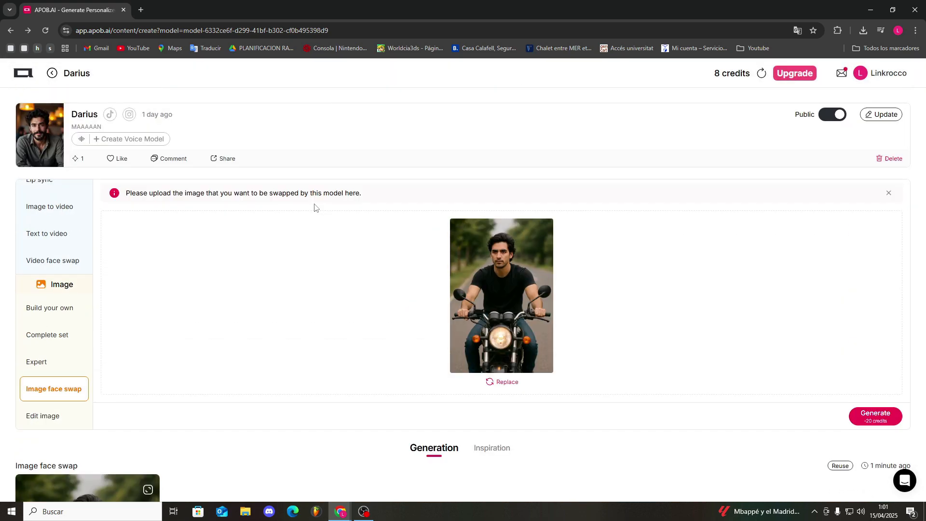
Look at the Video face swap tool and load the face-swapped motorcycle image into Image to video to inspect its options.
{"action": "left_click", "coordinate": [54, 259]}
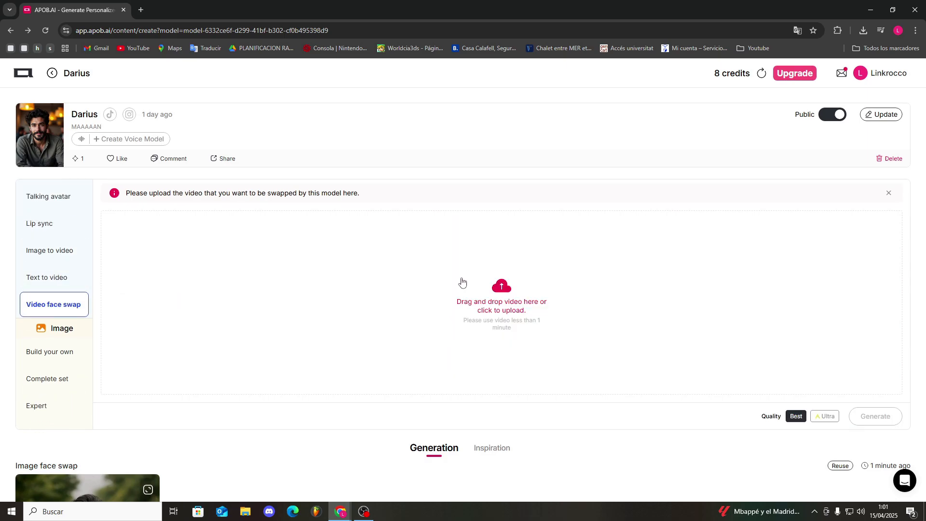
{"action": "scroll", "coordinate": [366, 360], "scroll_direction": "down", "scroll_amount": 4}
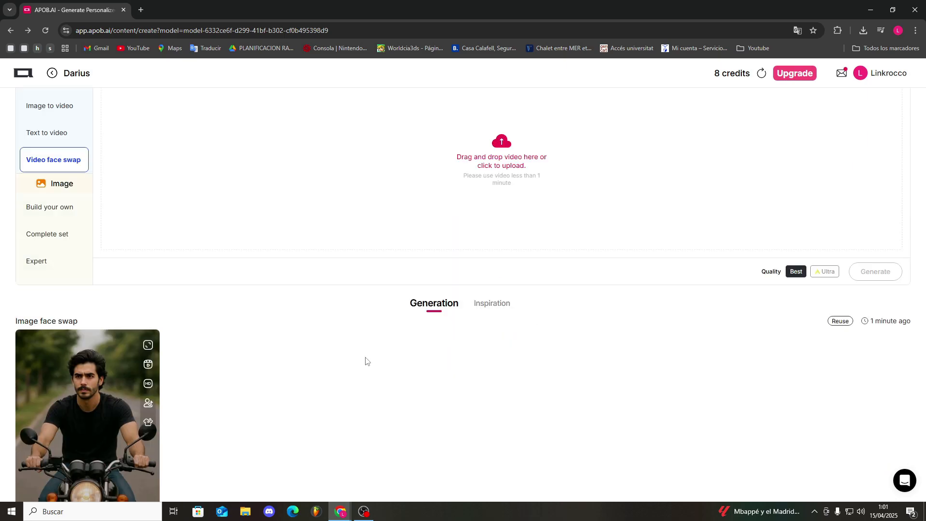
{"action": "left_click", "coordinate": [148, 266]}
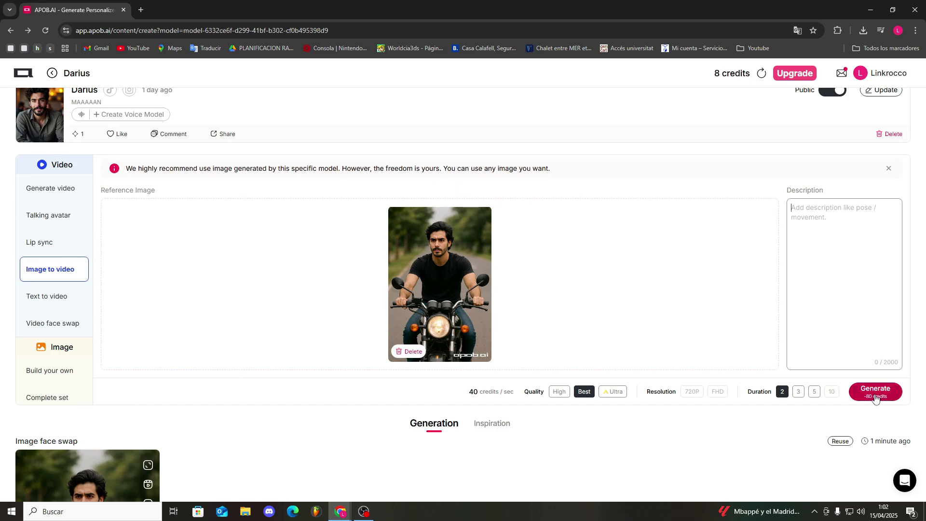
{"action": "left_click", "coordinate": [619, 438]}
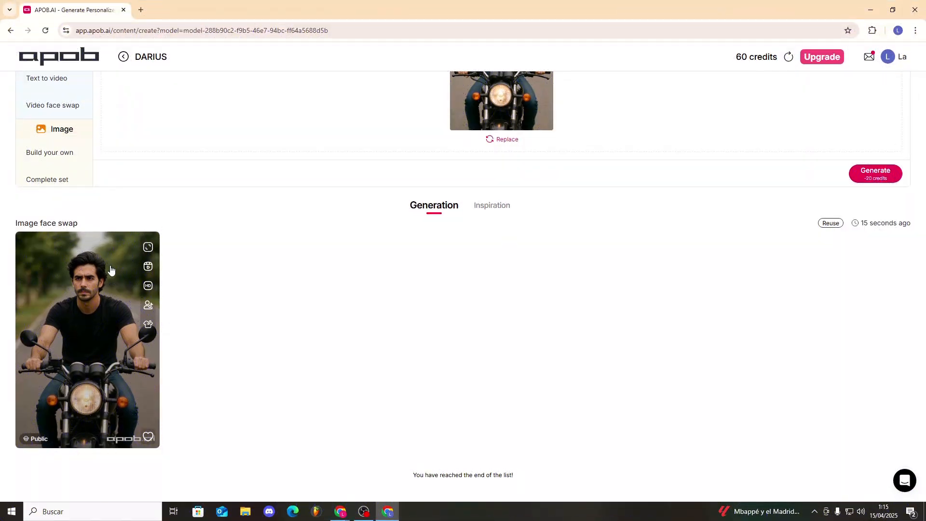
View the face-swapped image enlarged and load it into Image to video, trying Ultra and High quality and the 10 and 5 second durations.
{"action": "left_click", "coordinate": [149, 248]}
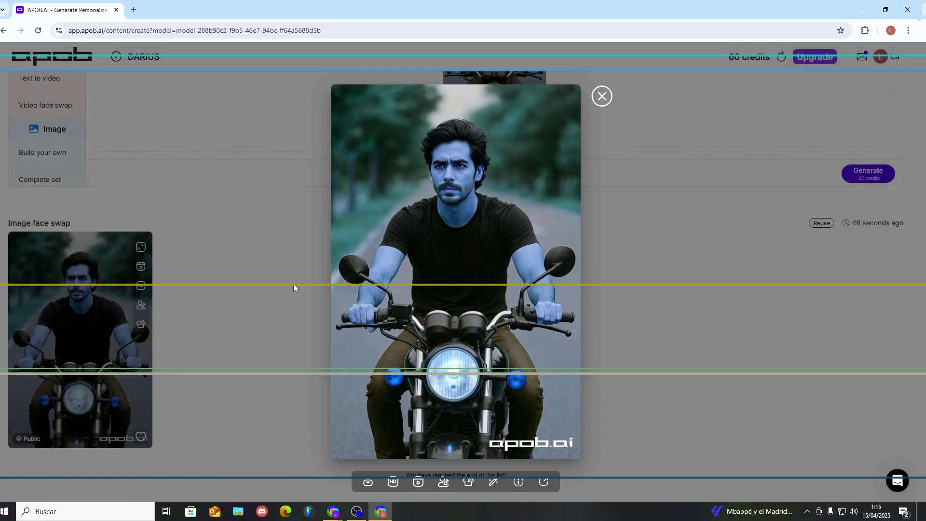
{"action": "left_click", "coordinate": [293, 285]}
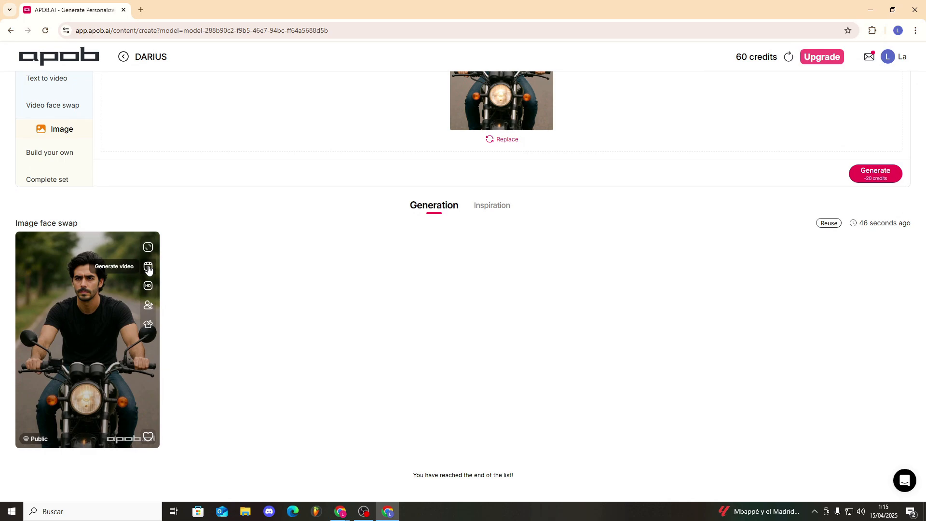
{"action": "left_click", "coordinate": [149, 268]}
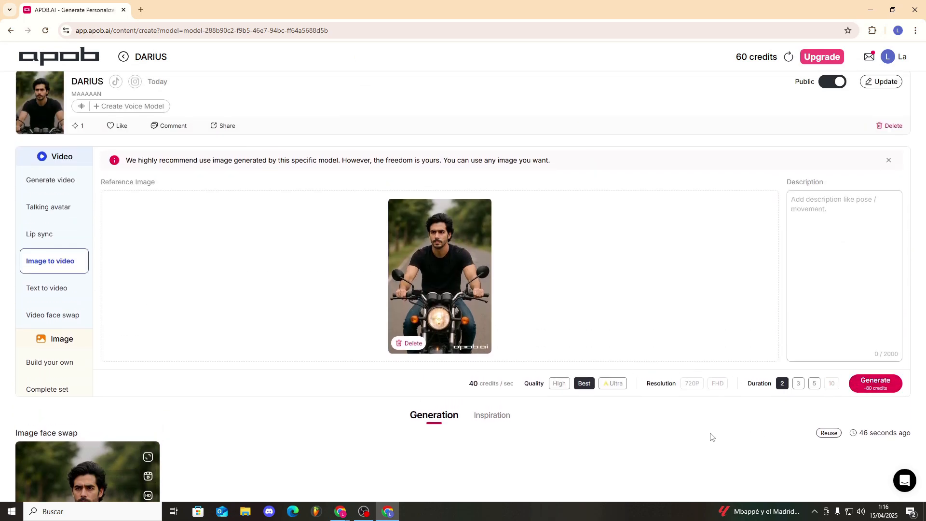
{"action": "left_click", "coordinate": [614, 384]}
{"action": "left_click", "coordinate": [832, 384]}
{"action": "left_click", "coordinate": [814, 384]}
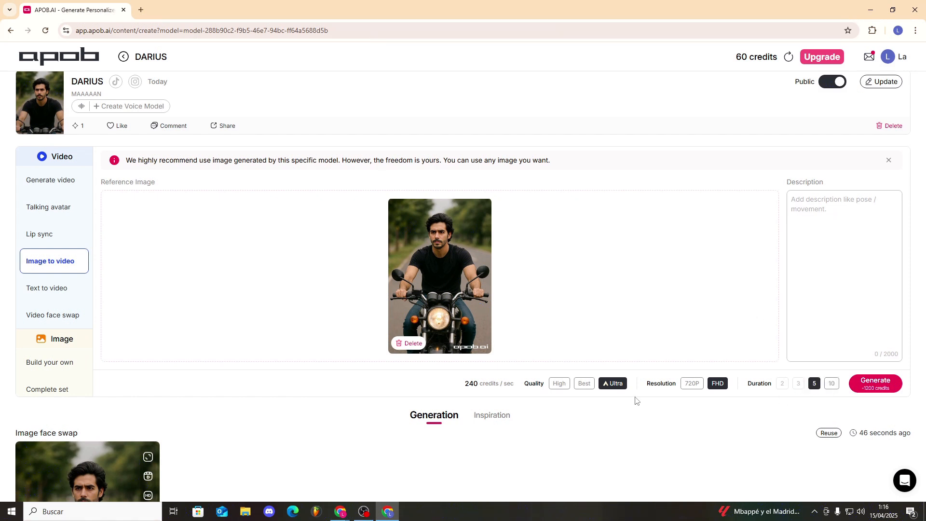
{"action": "left_click", "coordinate": [559, 384]}
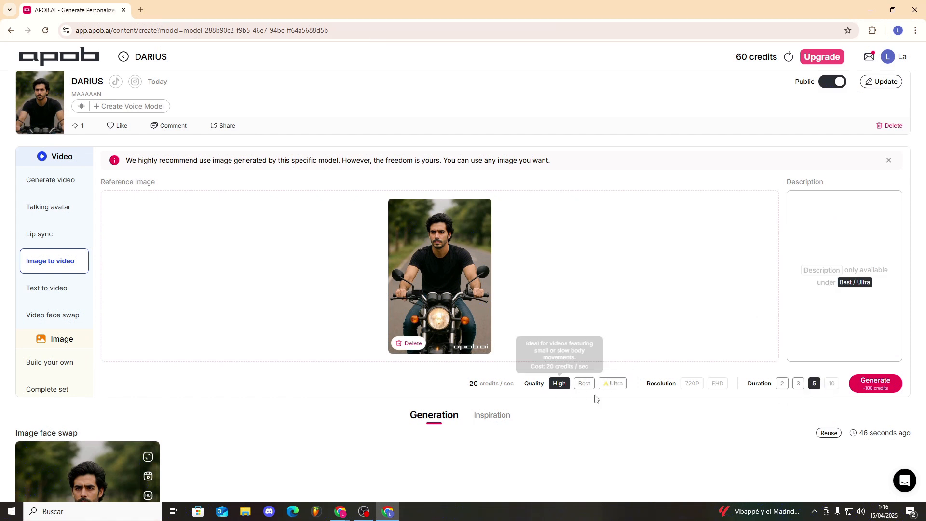
Generate a clothing edit of the face-swapped motorcycle image using an uploaded picture of a red and white checked shirt.
{"action": "scroll", "coordinate": [449, 412], "scroll_direction": "down", "scroll_amount": 4}
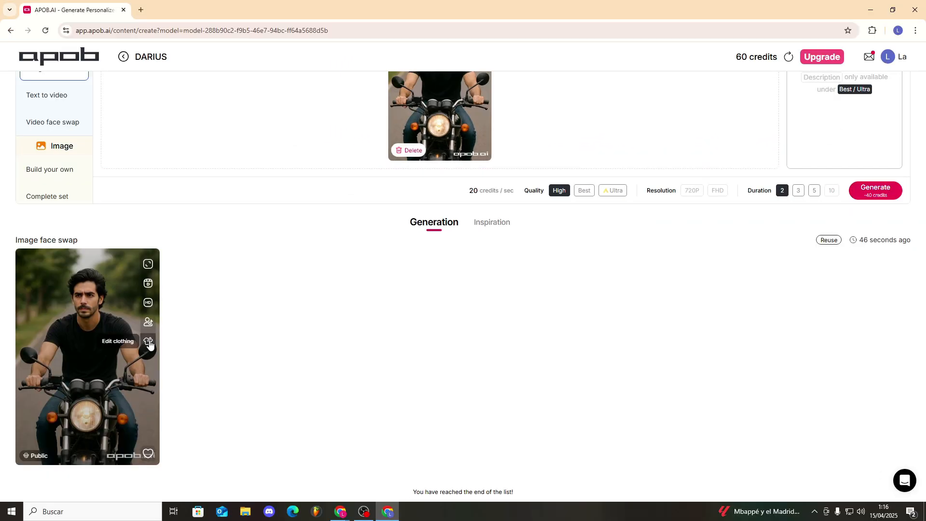
{"action": "left_click", "coordinate": [149, 343]}
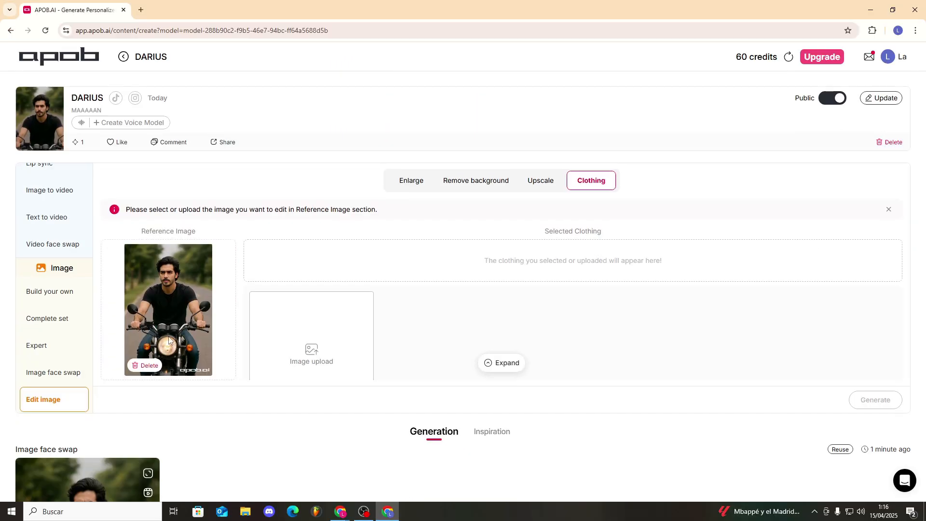
{"action": "left_click", "coordinate": [324, 348]}
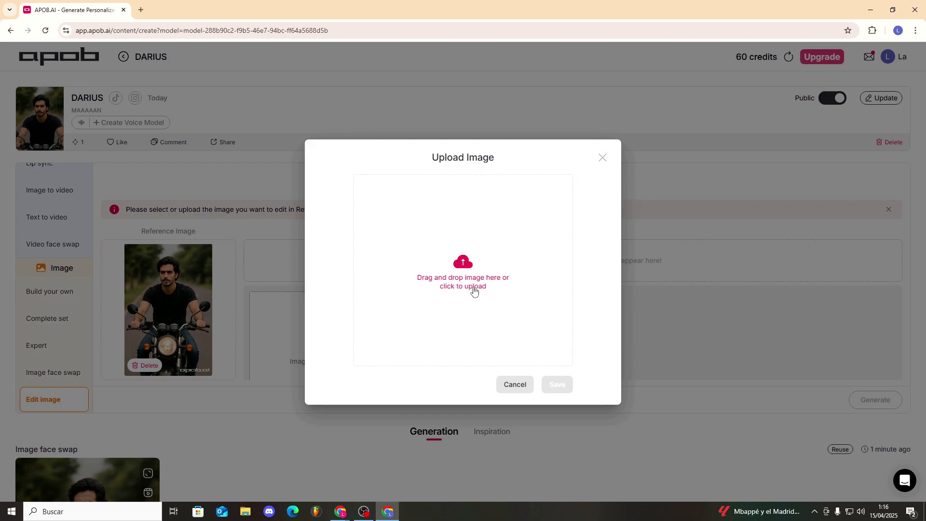
{"action": "left_click", "coordinate": [475, 295]}
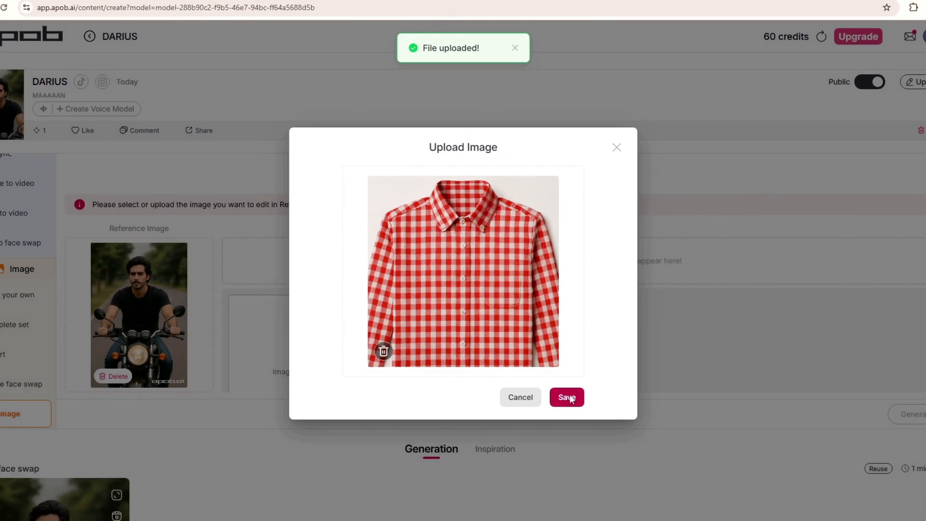
{"action": "left_click", "coordinate": [568, 397]}
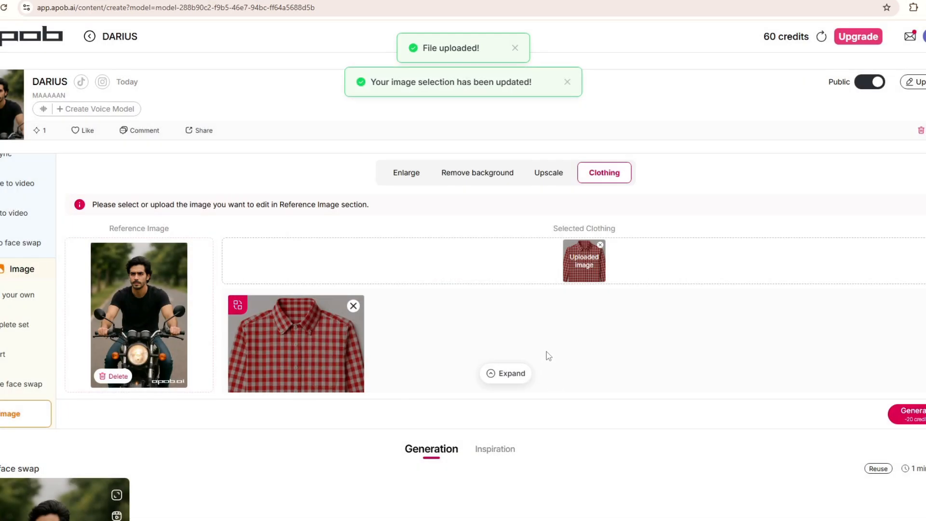
{"action": "left_click", "coordinate": [911, 415]}
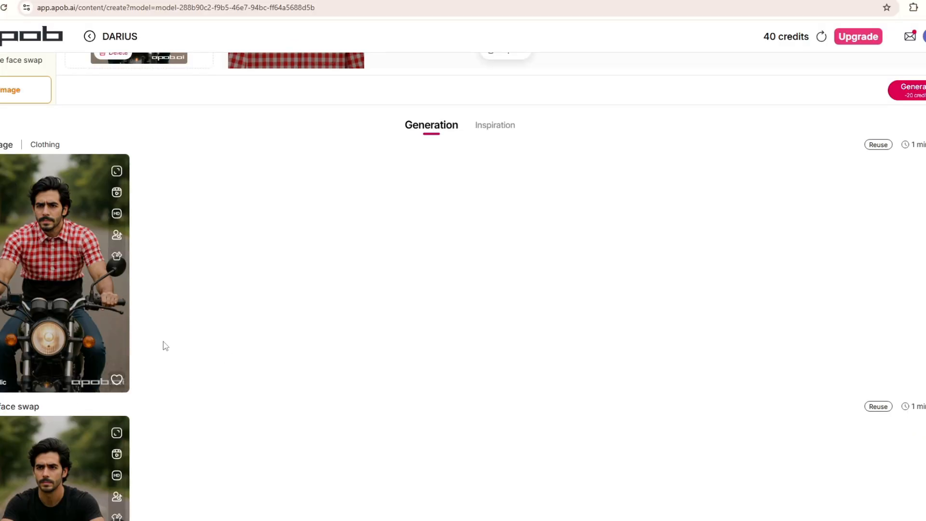
View the checked-shirt motorcycle image enlarged and look over it alongside the face-swapped version.
{"action": "left_click", "coordinate": [87, 311]}
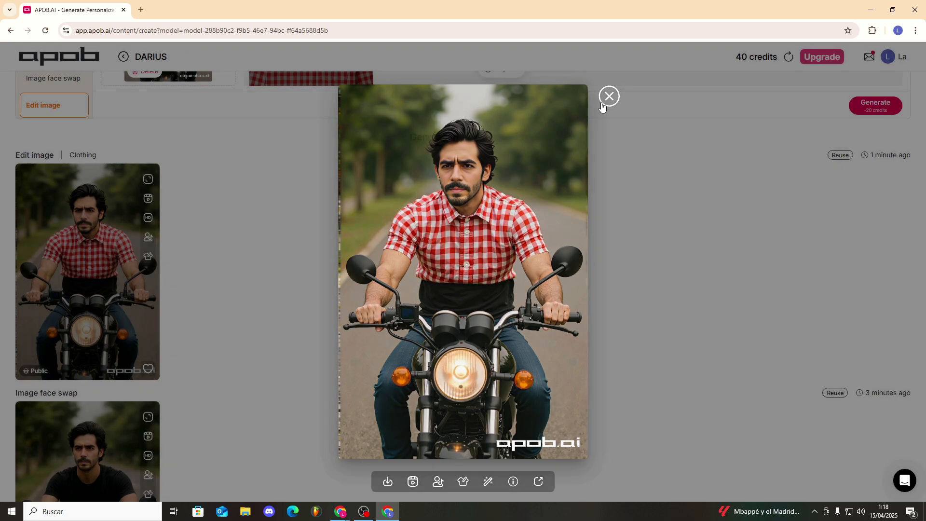
{"action": "left_click", "coordinate": [610, 98]}
{"action": "scroll", "coordinate": [95, 287], "scroll_direction": "down", "scroll_amount": 2}
{"action": "scroll", "coordinate": [95, 286], "scroll_direction": "up", "scroll_amount": 3}
Load the checked-shirt motorcycle image into Talking avatar as the reference image and look at the Generate audio dialog.
{"action": "scroll", "coordinate": [95, 287], "scroll_direction": "down", "scroll_amount": 2}
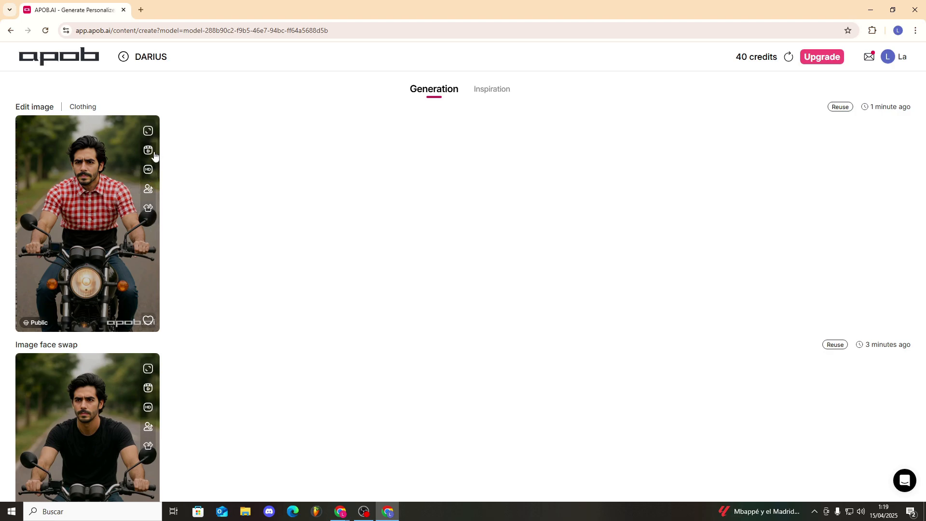
{"action": "left_click", "coordinate": [148, 188]}
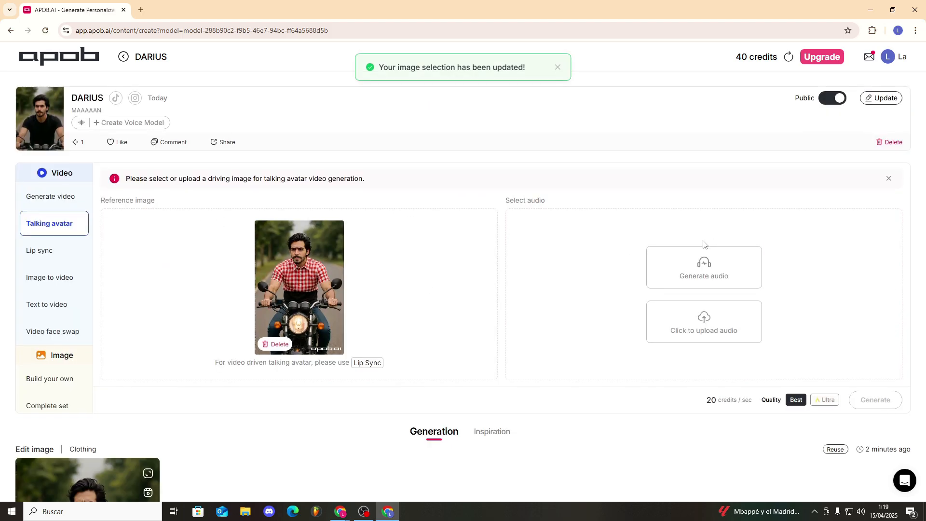
{"action": "left_click", "coordinate": [704, 265]}
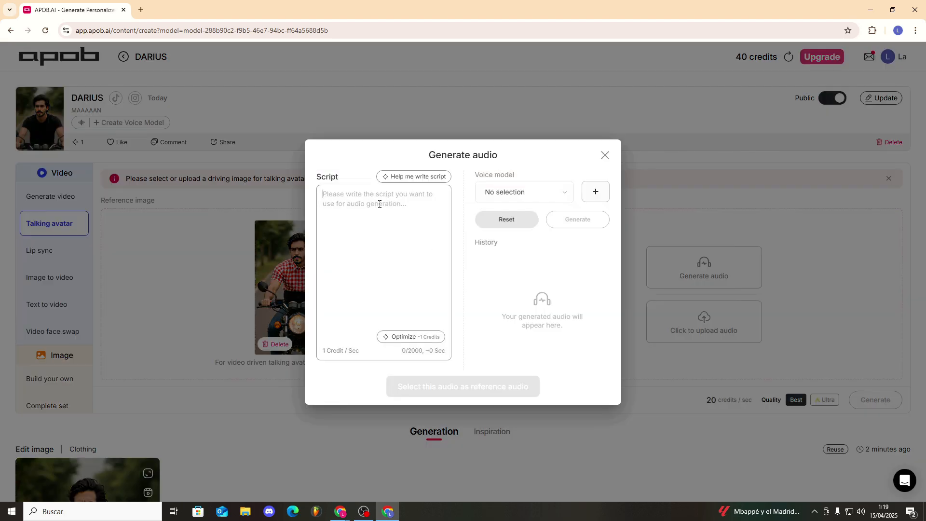
{"action": "left_click", "coordinate": [604, 155]}
{"action": "scroll", "coordinate": [207, 312], "scroll_direction": "down", "scroll_amount": 5}
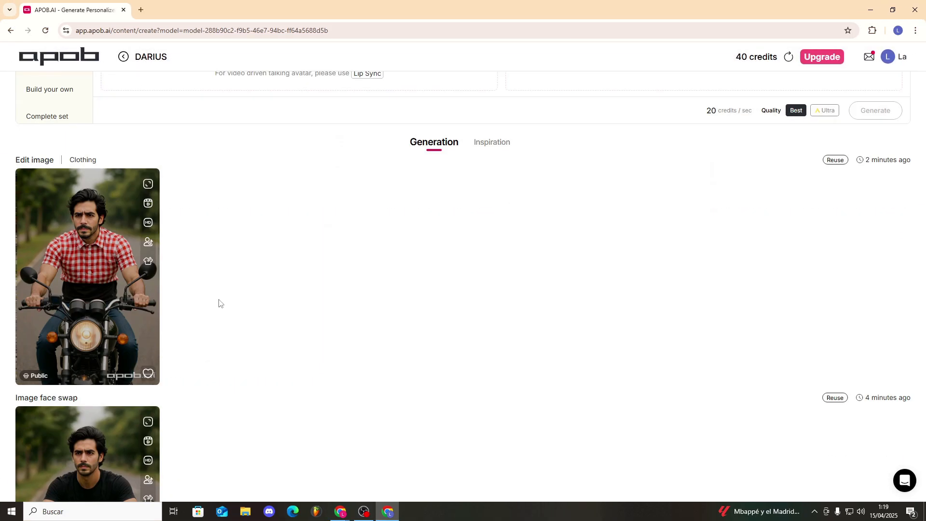
{"action": "scroll", "coordinate": [219, 303], "scroll_direction": "down", "scroll_amount": 1}
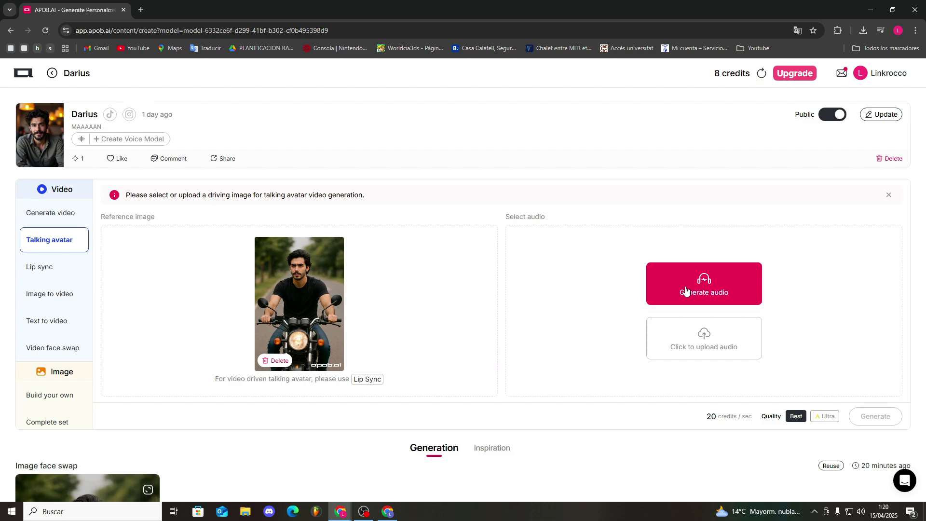
Write the script "Helo subs i love u" for new audio to accompany the black-shirt motorcycle image in Talking avatar.
{"action": "left_click", "coordinate": [685, 289]}
{"action": "left_click", "coordinate": [368, 200]}
{"action": "type", "text": "Helo subs"}
{"action": "type", "text": " i love u"}
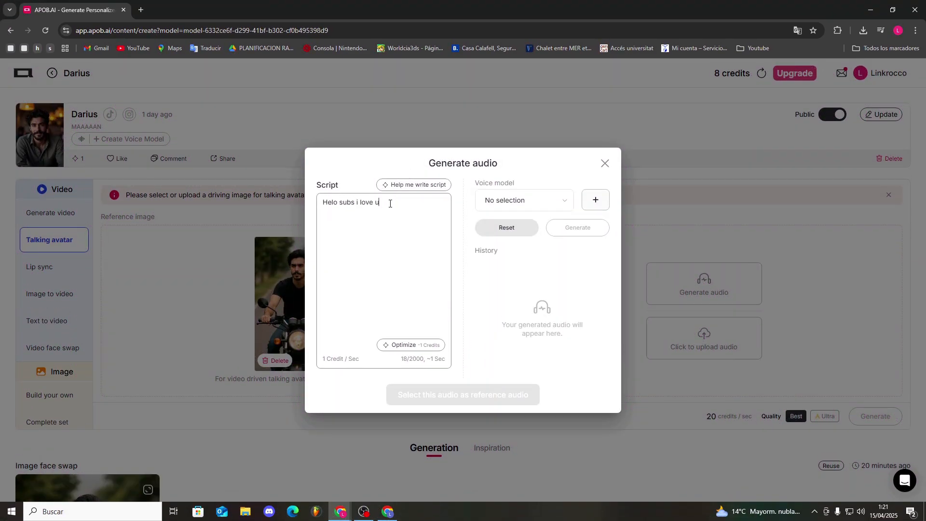
Generate the audio with the Jonathan voice model, select it as the reference audio and play it.
{"action": "left_click", "coordinate": [510, 209]}
{"action": "scroll", "coordinate": [388, 304], "scroll_direction": "down", "scroll_amount": 3}
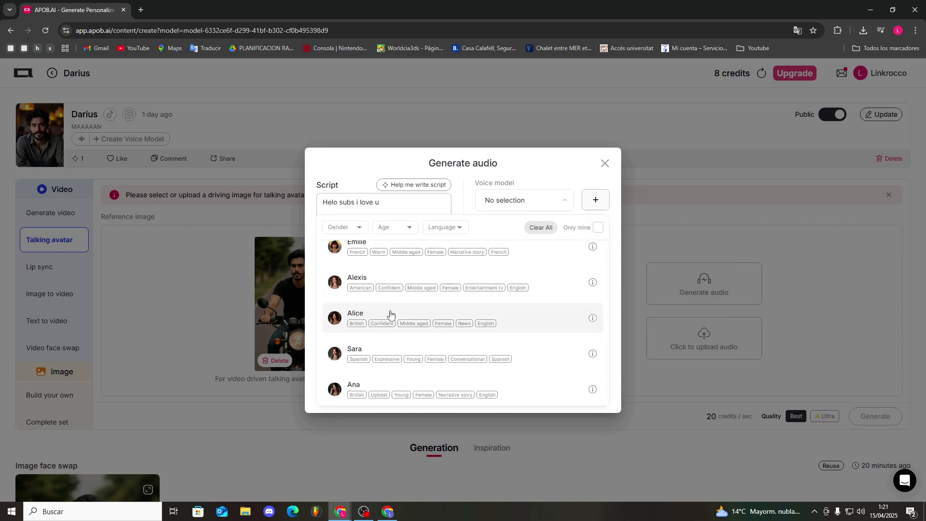
{"action": "scroll", "coordinate": [391, 313], "scroll_direction": "down", "scroll_amount": 2}
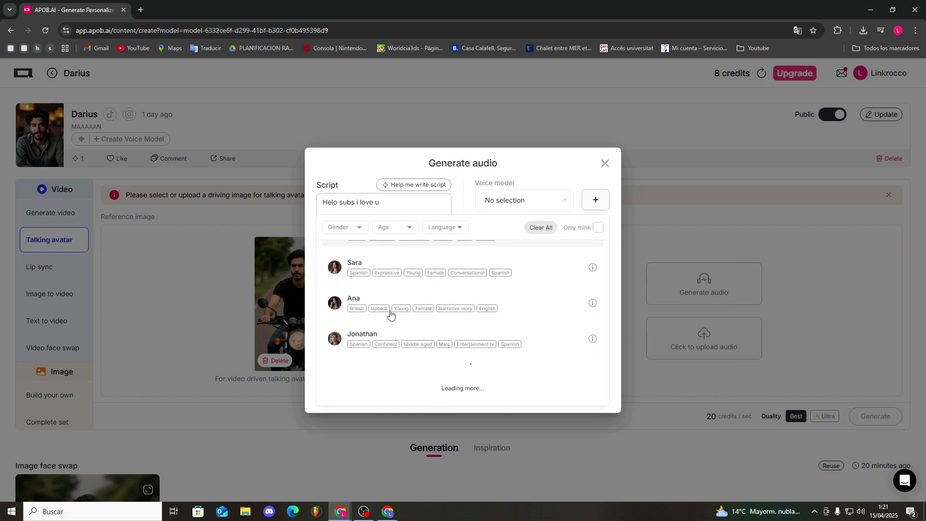
{"action": "left_click", "coordinate": [401, 335]}
{"action": "left_click", "coordinate": [577, 227]}
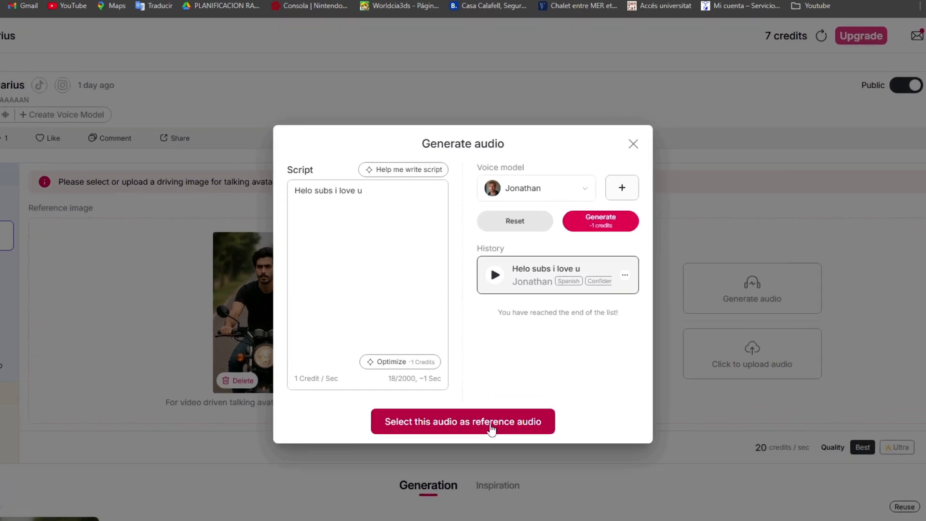
{"action": "left_click", "coordinate": [491, 429]}
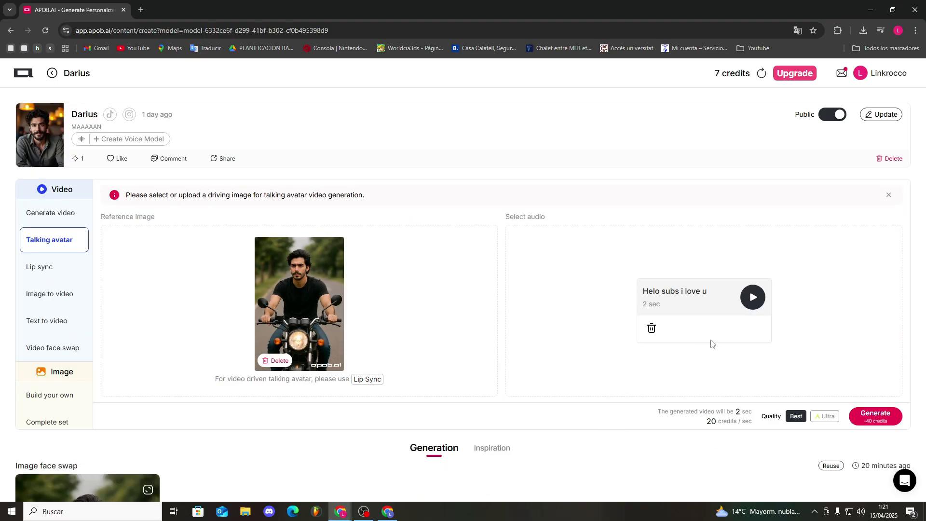
{"action": "left_click", "coordinate": [754, 302]}
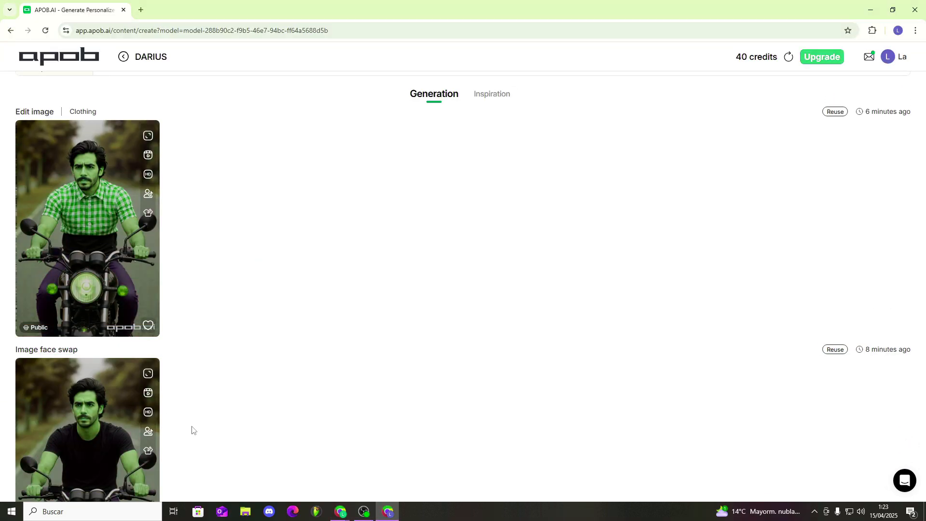
View the face-swapped motorcycle image enlarged and remix it with the personal model to load it into Image face swap.
{"action": "scroll", "coordinate": [182, 429], "scroll_direction": "down", "scroll_amount": 2}
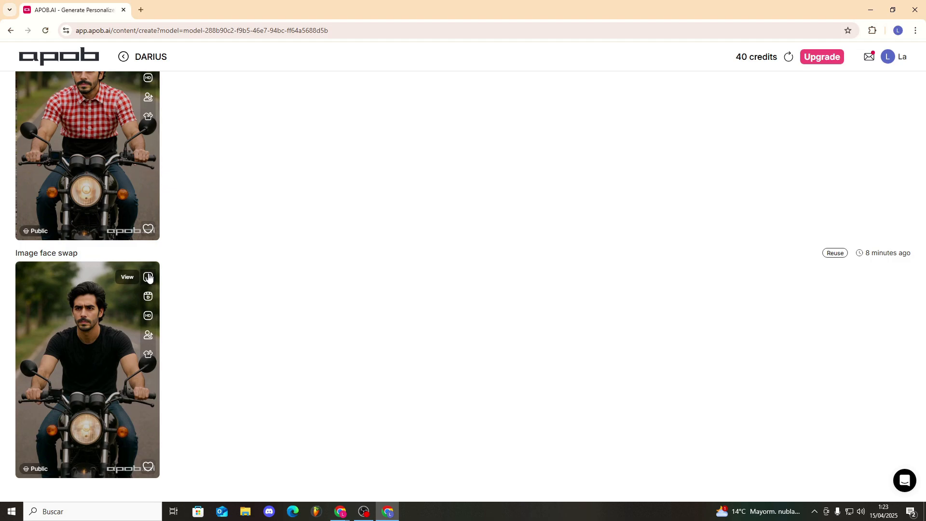
{"action": "left_click", "coordinate": [148, 277]}
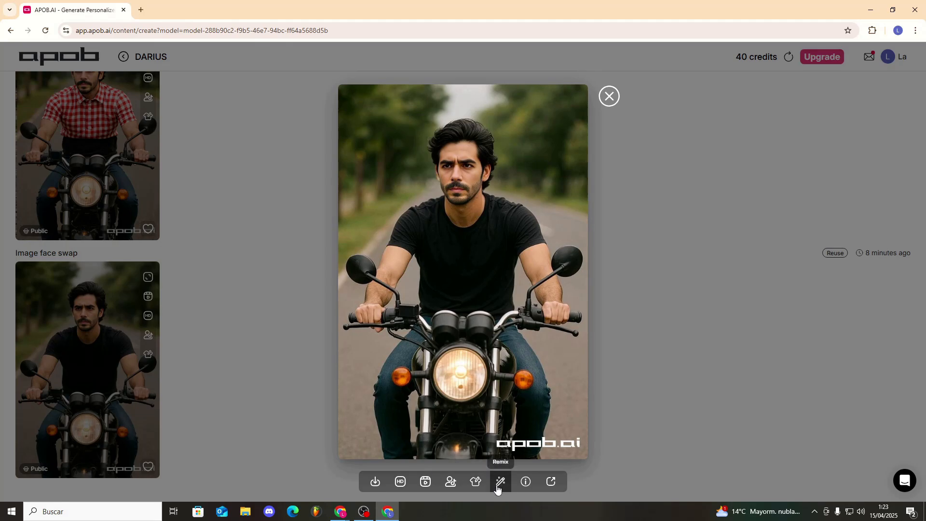
{"action": "left_click", "coordinate": [499, 483]}
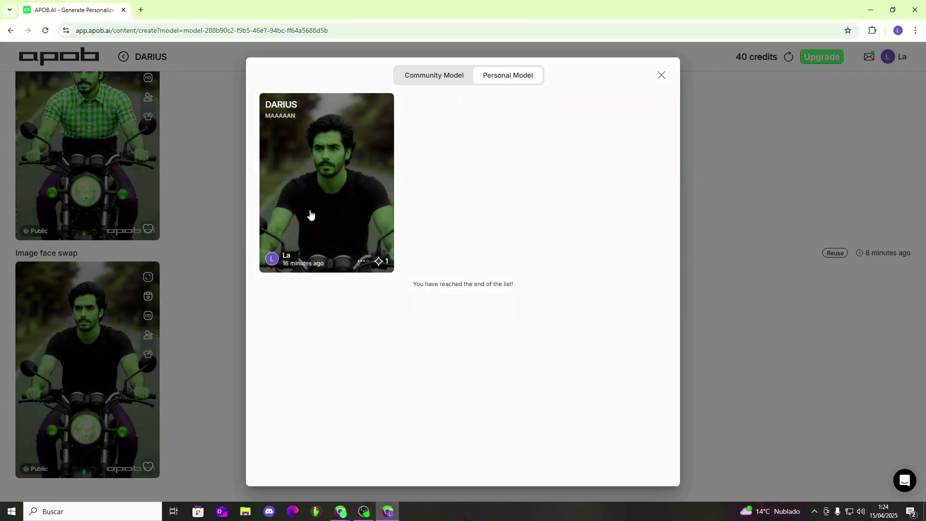
{"action": "left_click", "coordinate": [303, 214]}
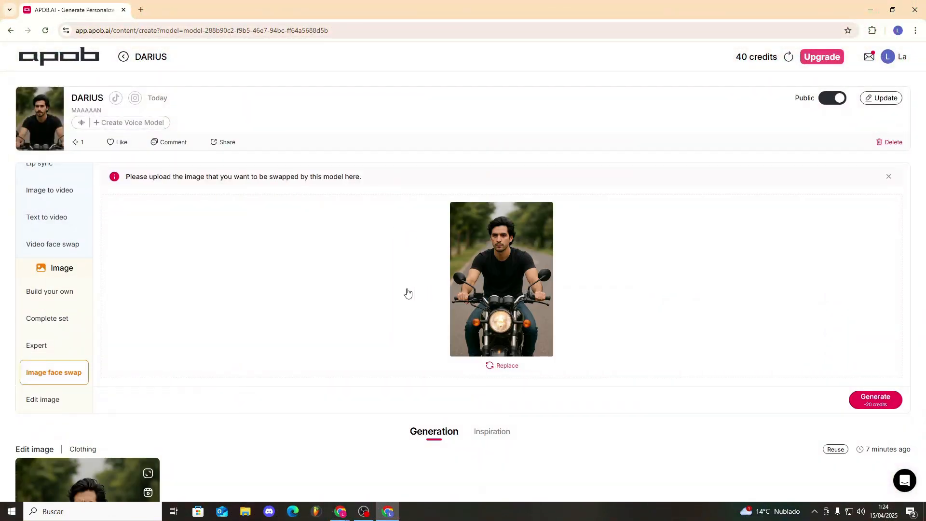
{"action": "scroll", "coordinate": [425, 291], "scroll_direction": "down", "scroll_amount": 4}
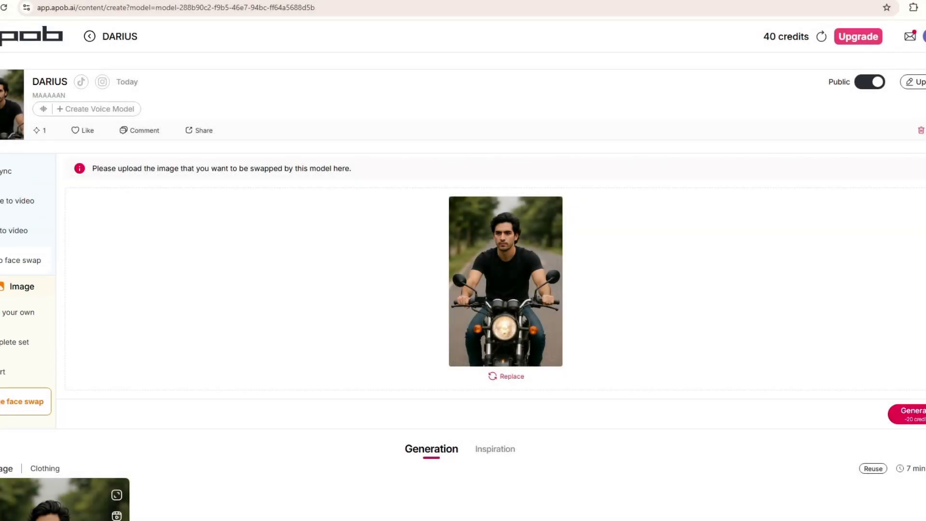
{"action": "scroll", "coordinate": [26, 290], "scroll_direction": "up", "scroll_amount": 2}
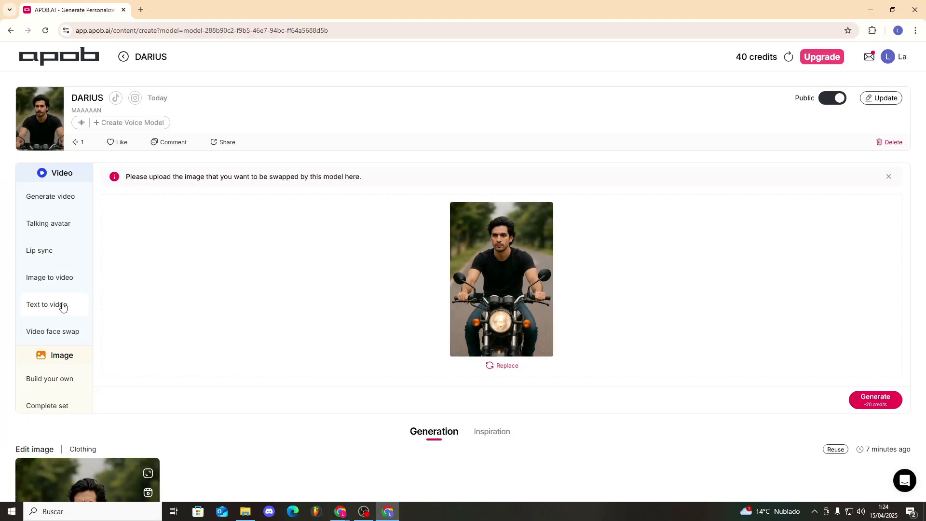
Look over the Text to video, Generate video, Talking avatar and Image to video tools.
{"action": "left_click", "coordinate": [62, 306]}
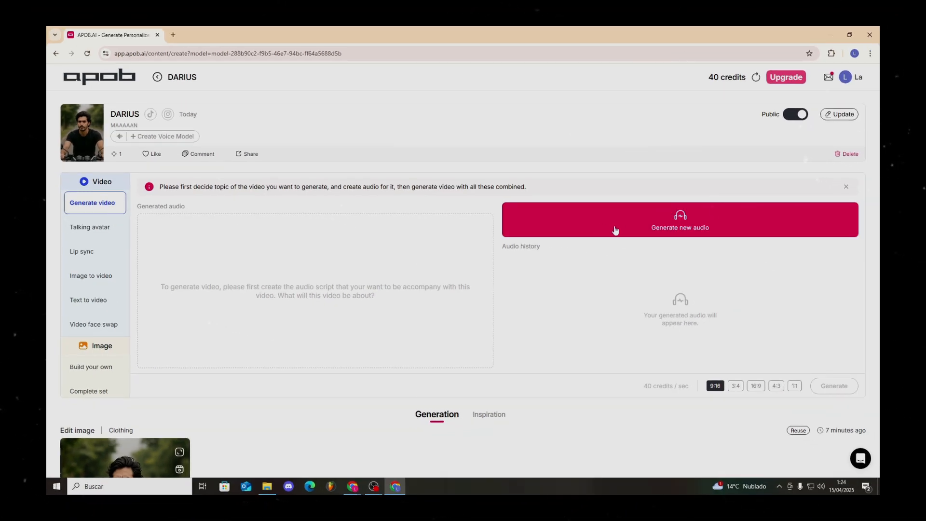
{"action": "left_click", "coordinate": [102, 230]}
{"action": "left_click", "coordinate": [95, 280]}
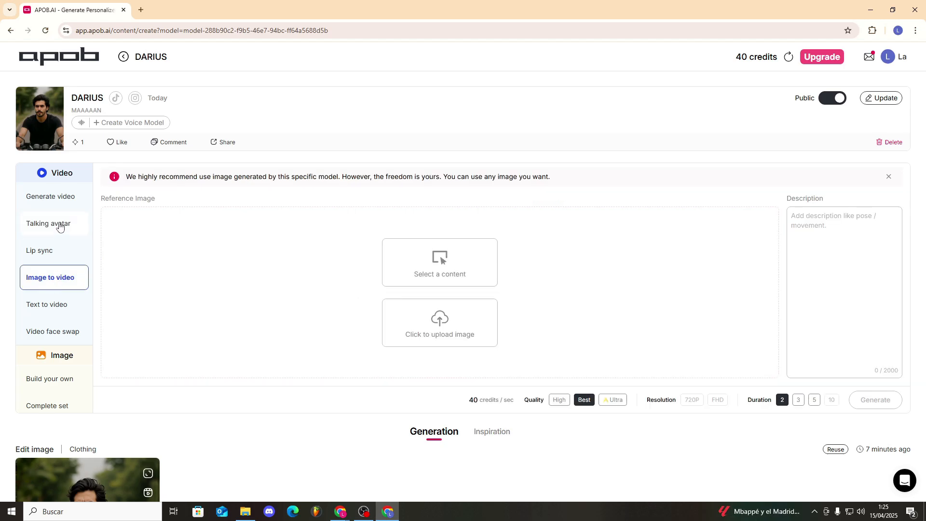
Enter the Text to video prompt "A man posing in front of the camera in a professional recording studio, surrounded by lighting equipment, microphones, screens,".
{"action": "left_click", "coordinate": [69, 307]}
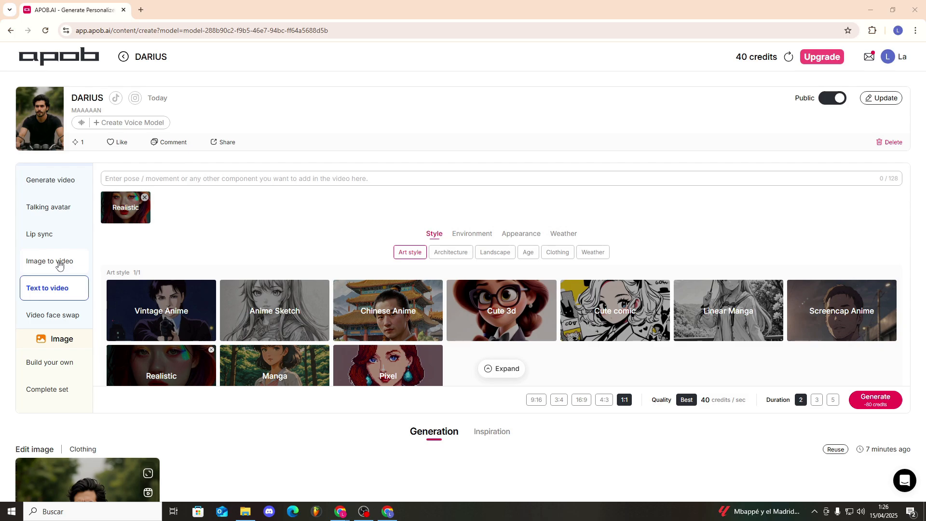
{"action": "scroll", "coordinate": [59, 256], "scroll_direction": "up", "scroll_amount": 1}
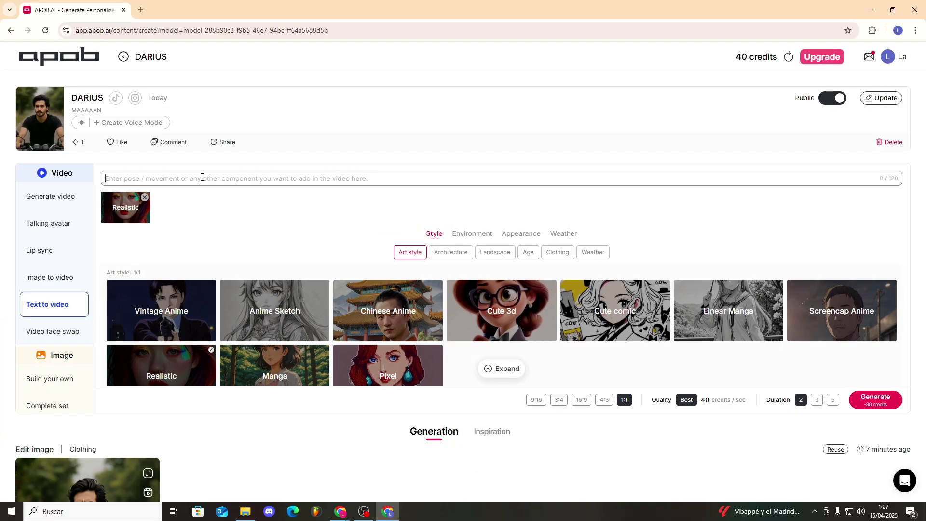
{"action": "left_click", "coordinate": [202, 177]}
{"action": "type", "text": "A man posing in front of the camera in a professional recording studio, surrounded by lighting equipment, microphones, screens,"}
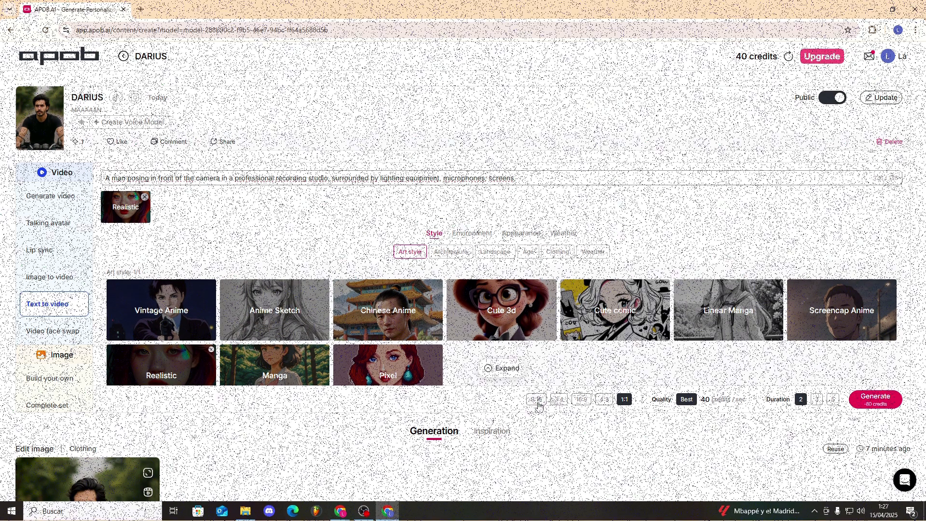
Try the 3 and 5 second durations, set the video duration to 2 seconds and generate the video.
{"action": "left_click", "coordinate": [816, 406]}
{"action": "left_click", "coordinate": [833, 406]}
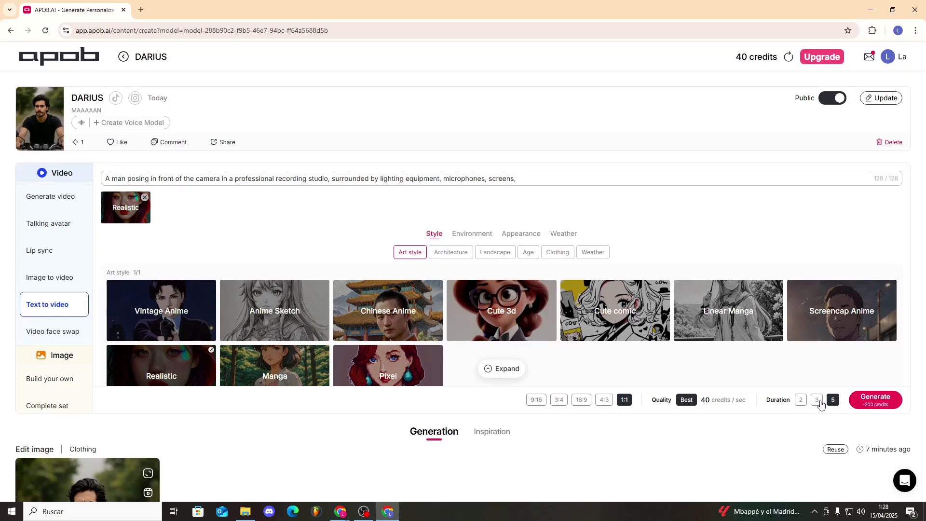
{"action": "left_click", "coordinate": [817, 403]}
{"action": "left_click", "coordinate": [801, 401]}
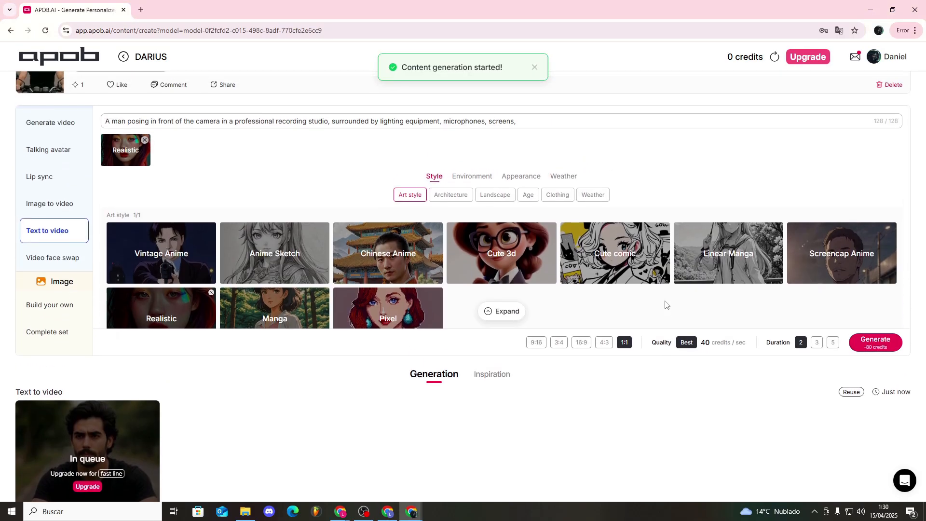
Check the queued Text to video generation and look over the Generate video, Image to video and Text to video tools.
{"action": "scroll", "coordinate": [314, 378], "scroll_direction": "down", "scroll_amount": 2}
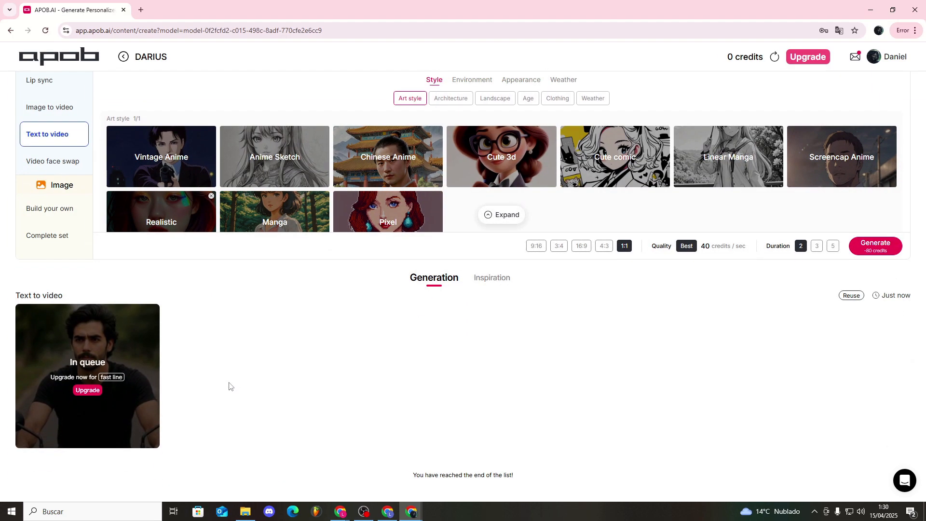
{"action": "scroll", "coordinate": [214, 291], "scroll_direction": "up", "scroll_amount": 3}
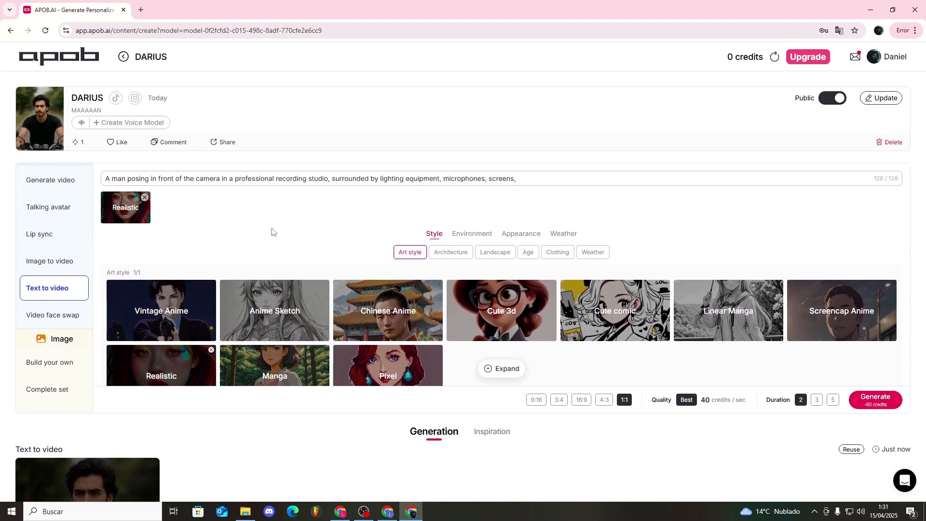
{"action": "scroll", "coordinate": [277, 232], "scroll_direction": "down", "scroll_amount": 3}
{"action": "left_click", "coordinate": [61, 181]}
{"action": "left_click", "coordinate": [57, 277]}
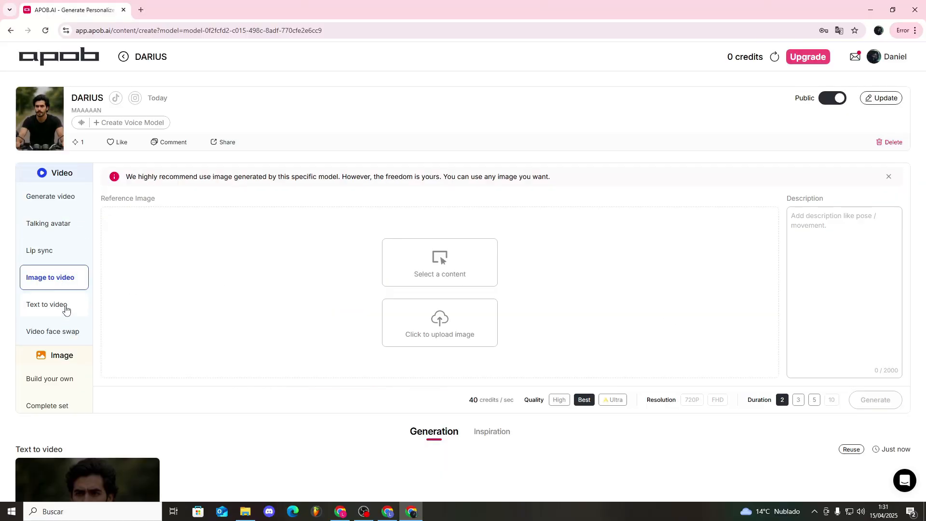
{"action": "left_click", "coordinate": [66, 310]}
{"action": "scroll", "coordinate": [246, 418], "scroll_direction": "down", "scroll_amount": 1}
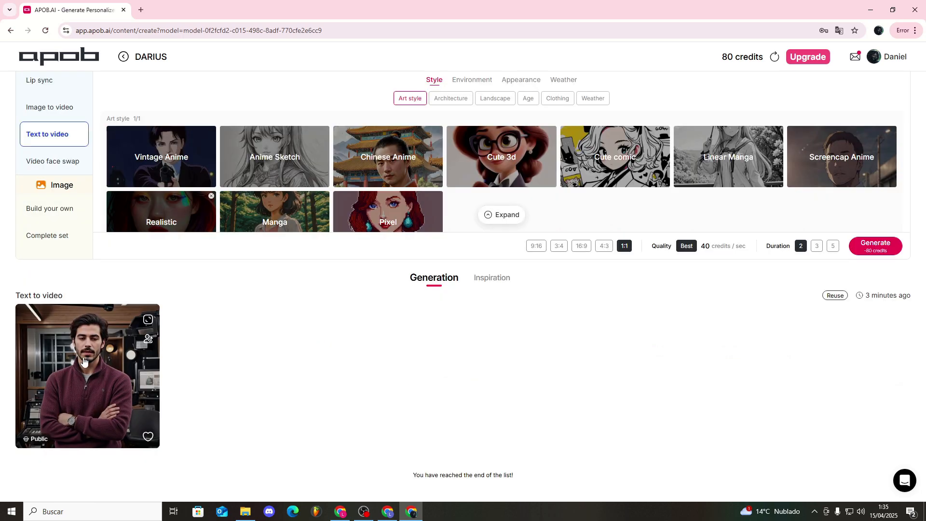
View the generated recording studio video enlarged and load it into Lip sync as the reference video.
{"action": "left_click", "coordinate": [92, 357]}
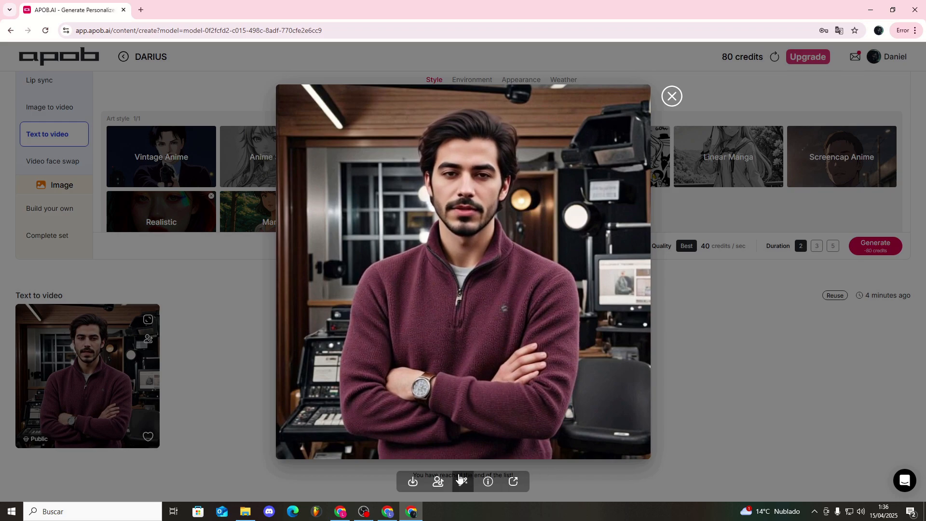
{"action": "left_click", "coordinate": [438, 480]}
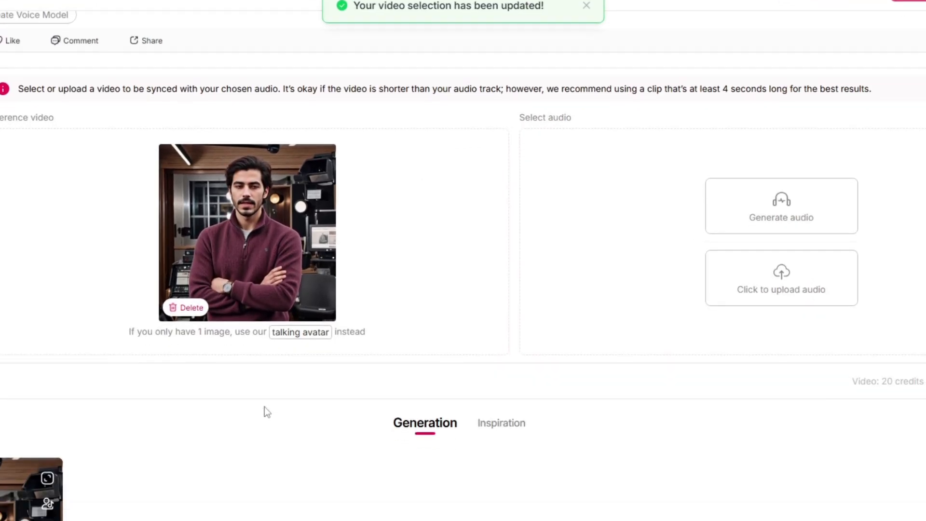
{"action": "scroll", "coordinate": [263, 389], "scroll_direction": "down", "scroll_amount": 2}
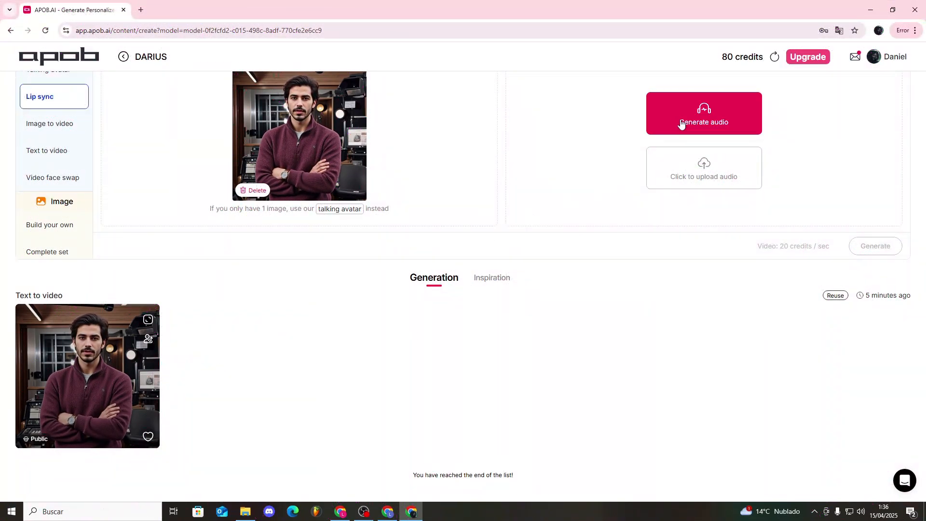
{"action": "scroll", "coordinate": [773, 262], "scroll_direction": "up", "scroll_amount": 3}
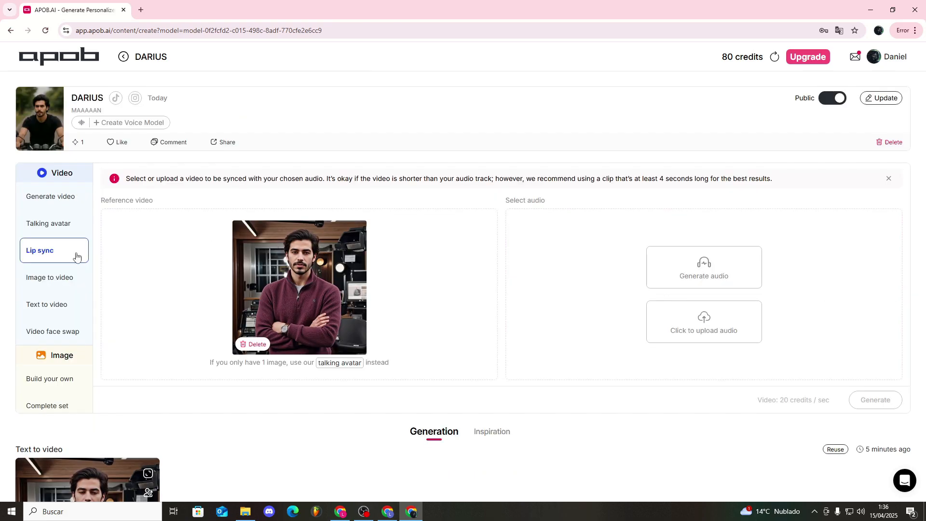